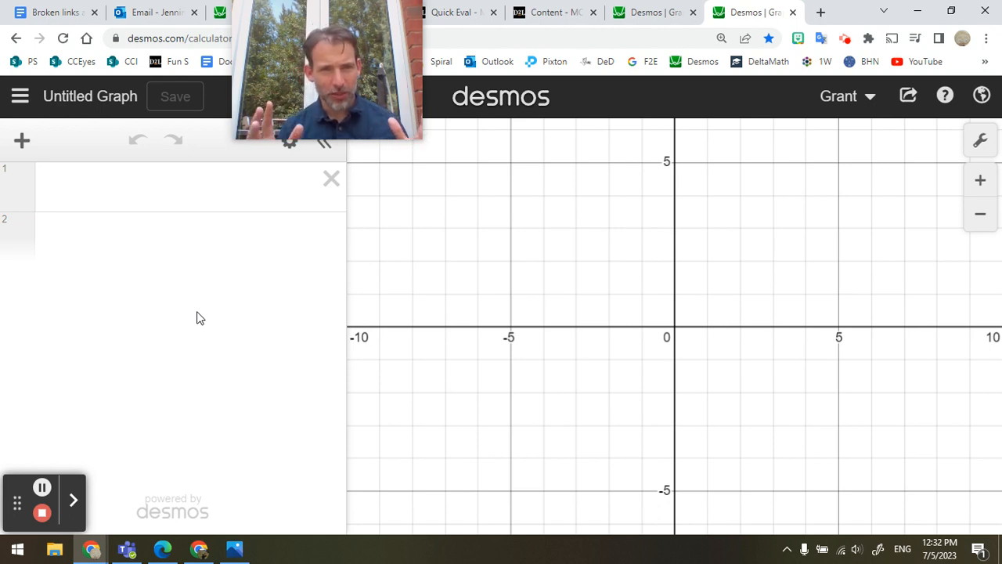
Step: Enter the function f(x) = x² in the first expression line
click(116, 183)
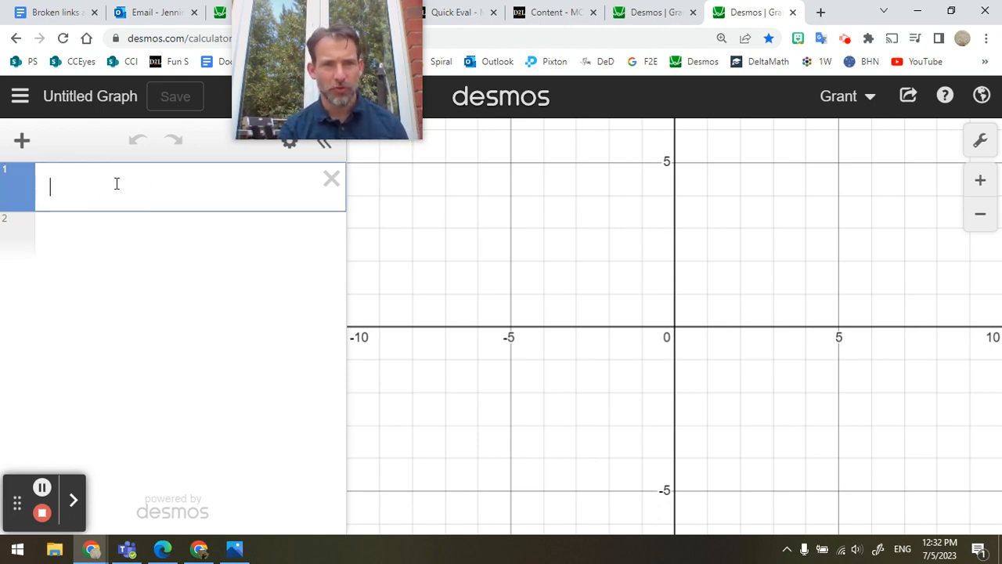
text(f)
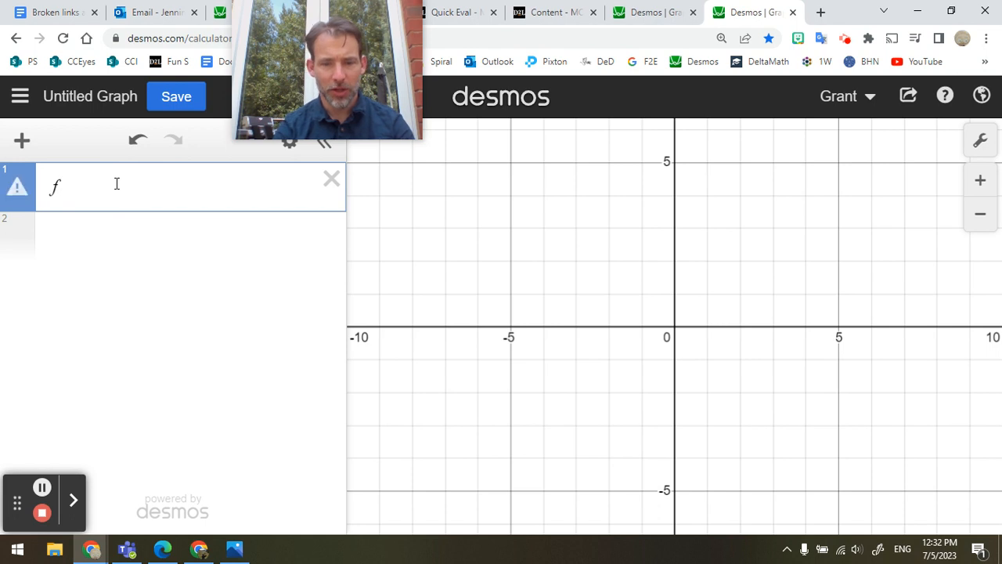
text((x))
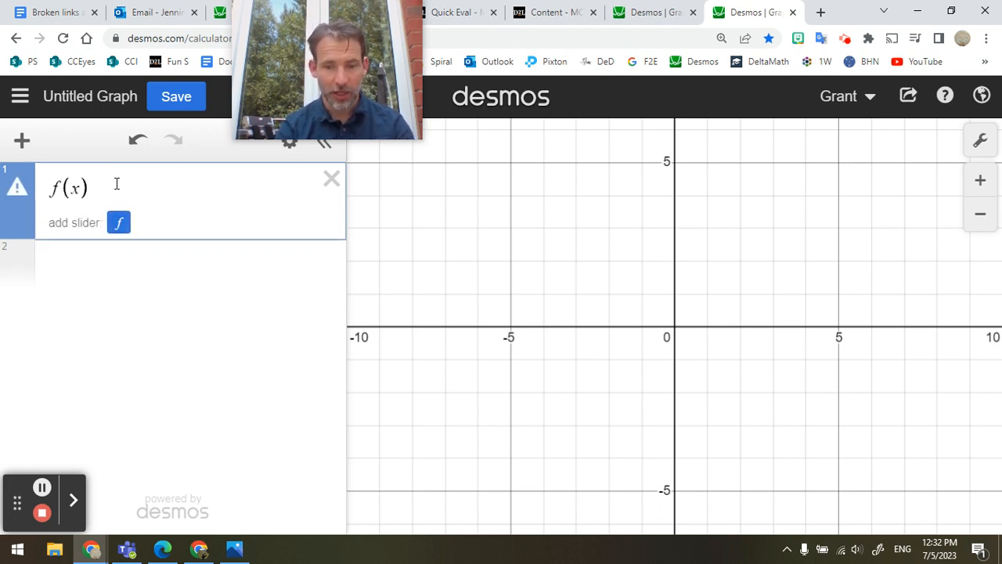
text(=)
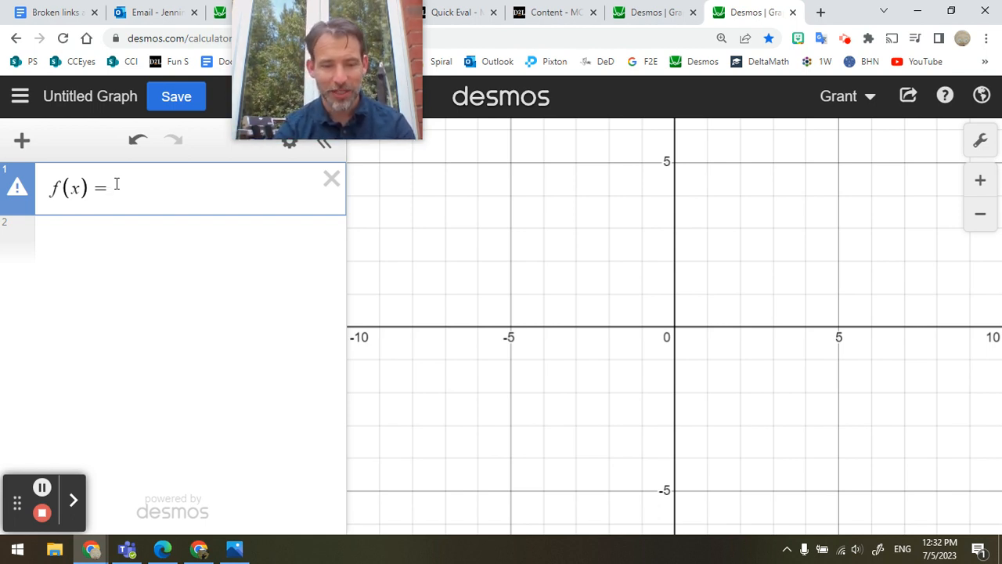
text(x)
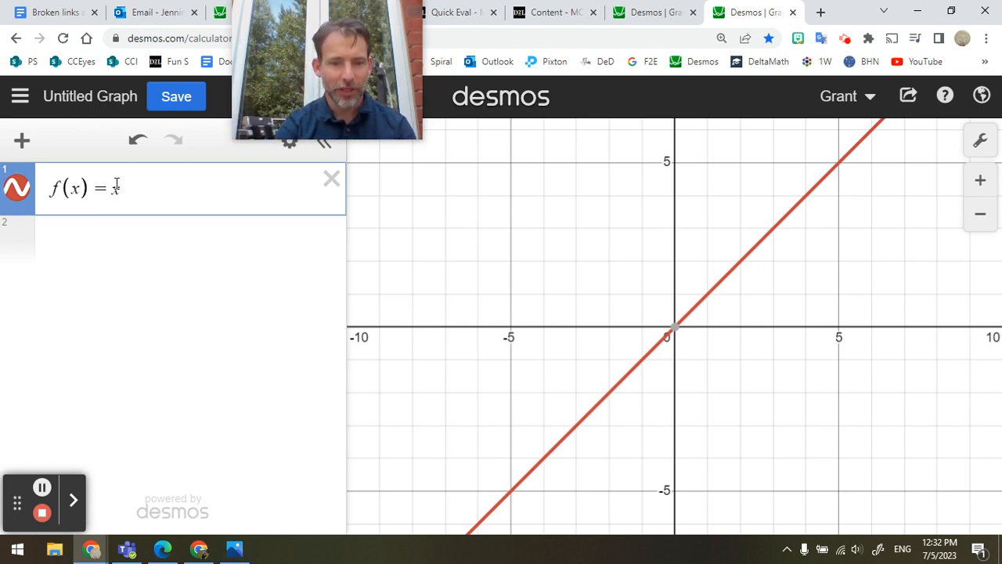
text(/)
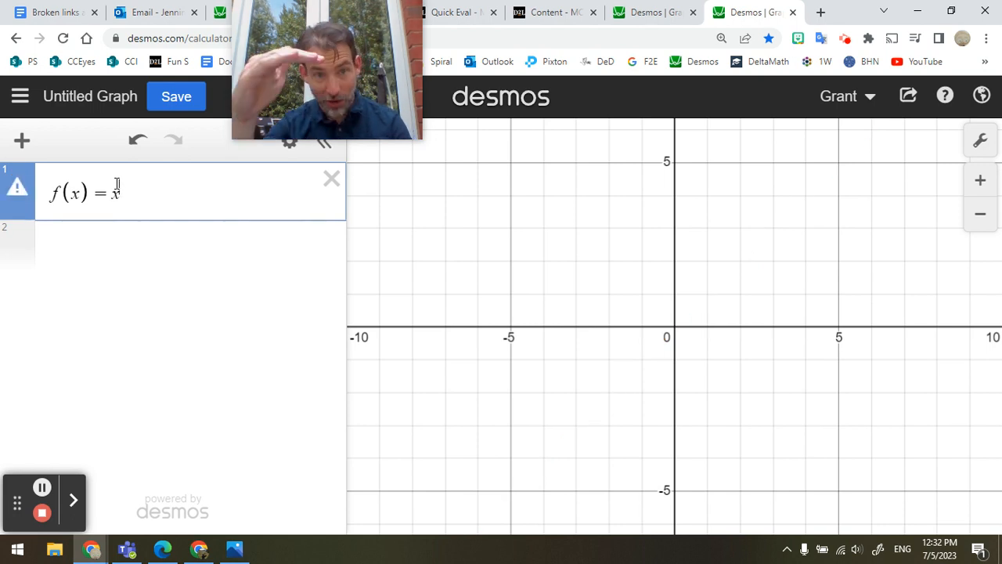
text(2)
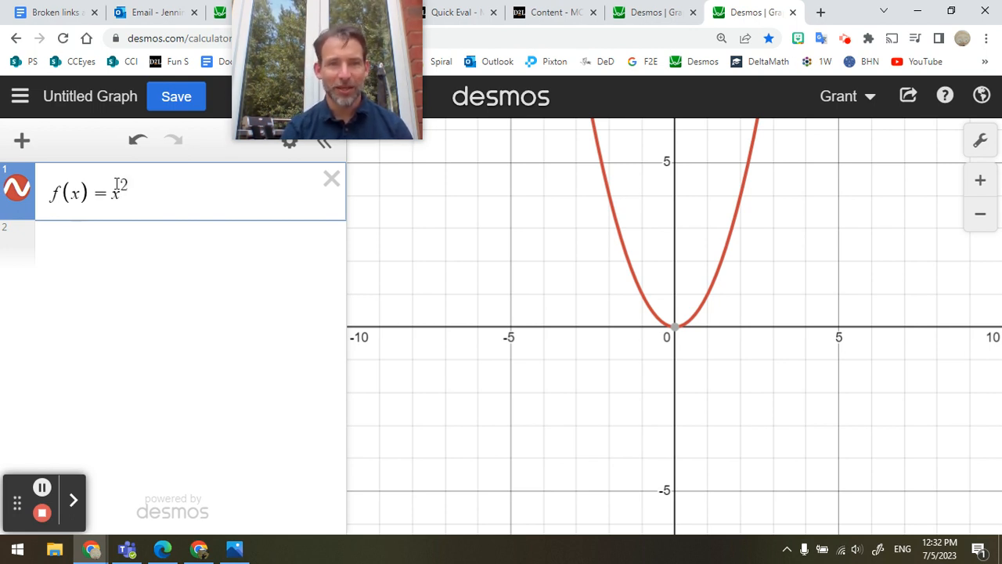
Step: Negate the squared term and add 5 so that the function reads f(x) = −x² + 5
key(Left)
key(Left)
key(Left)
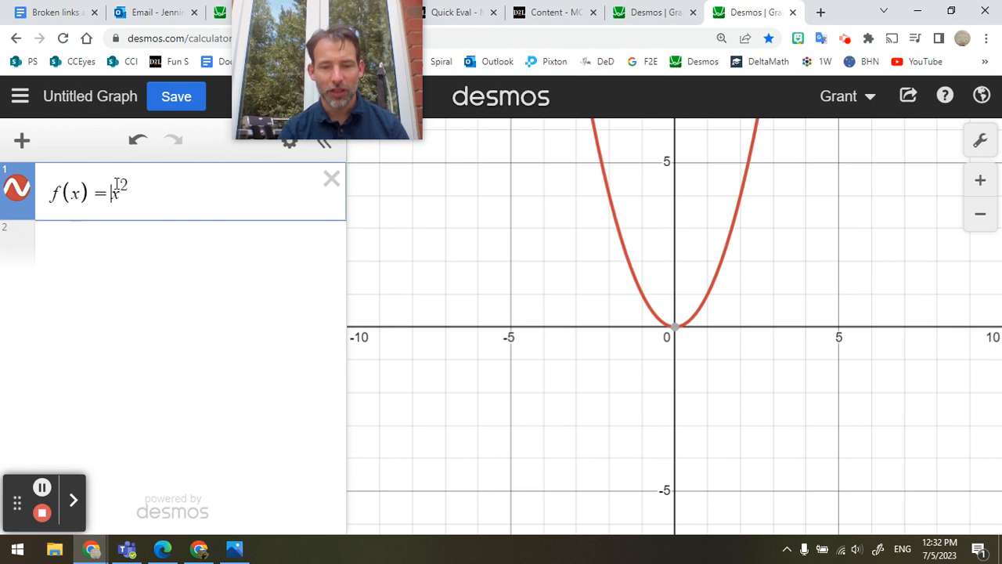
text(-)
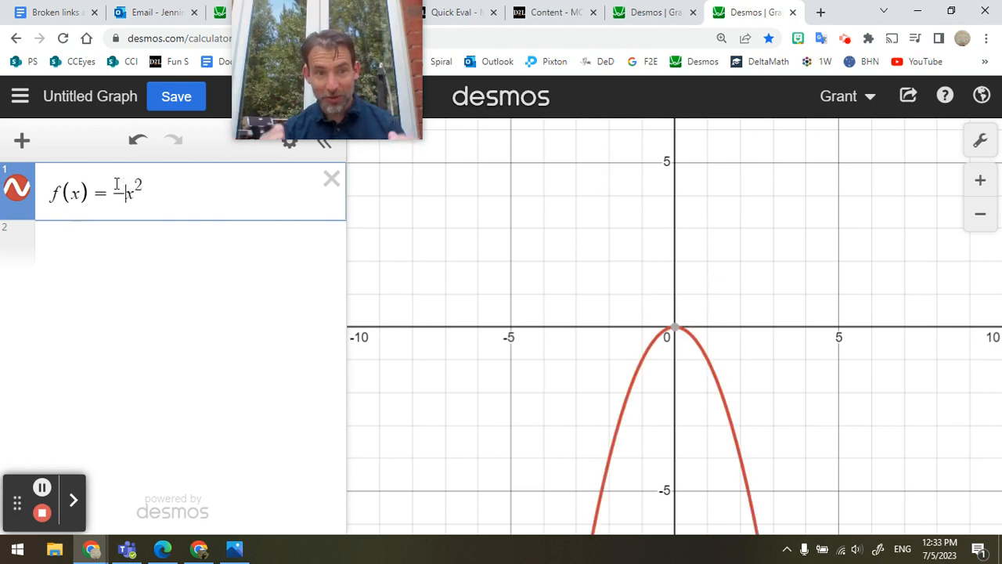
key(Right)
key(Right)
key(Right)
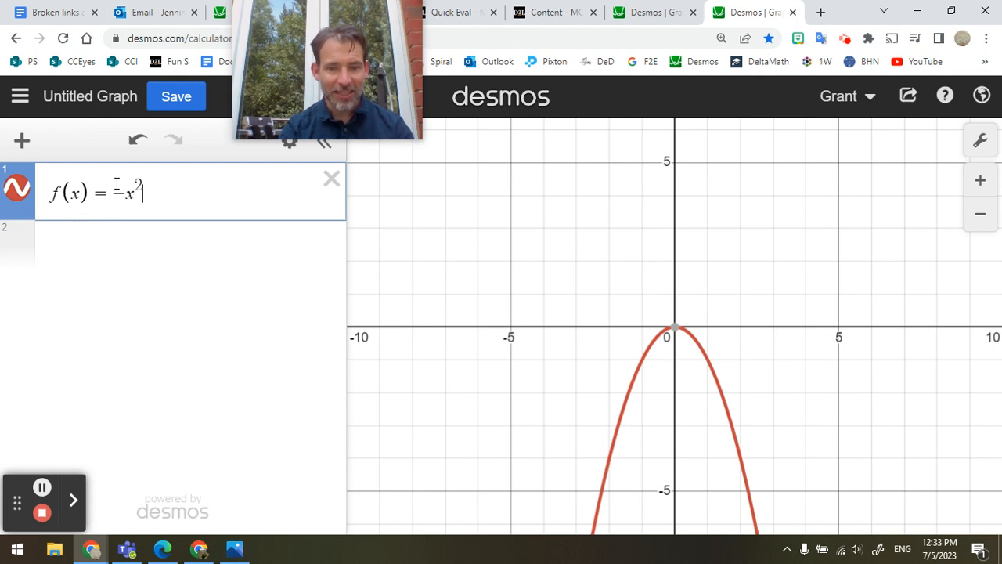
text(+5)
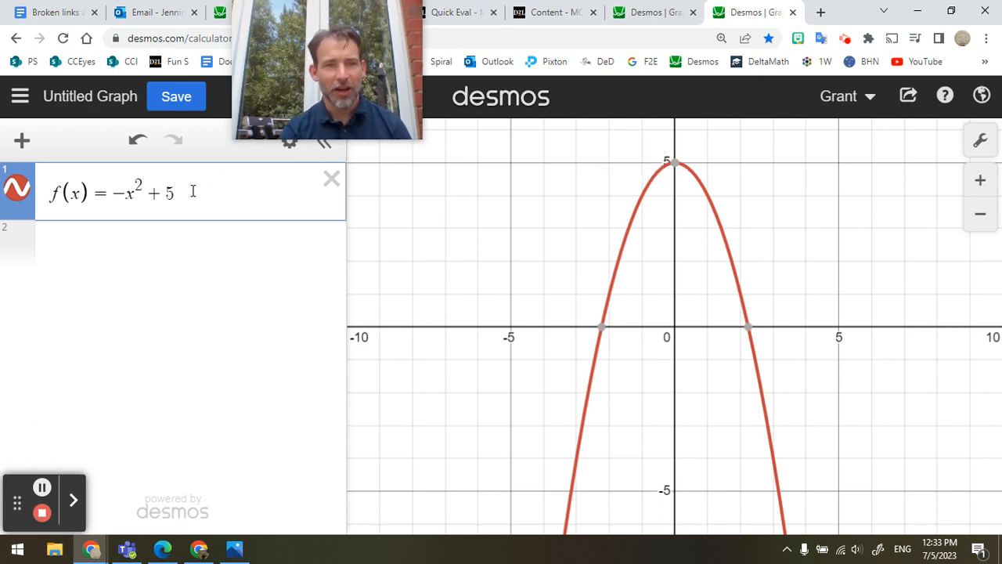
Step: Rewrite the function as f(x) = −(x − 3)² + 5 and display the coordinates of the parabola's vertex
key(Left)
key(Left)
key(Left)
key(Left)
key(Left)
key(Left)
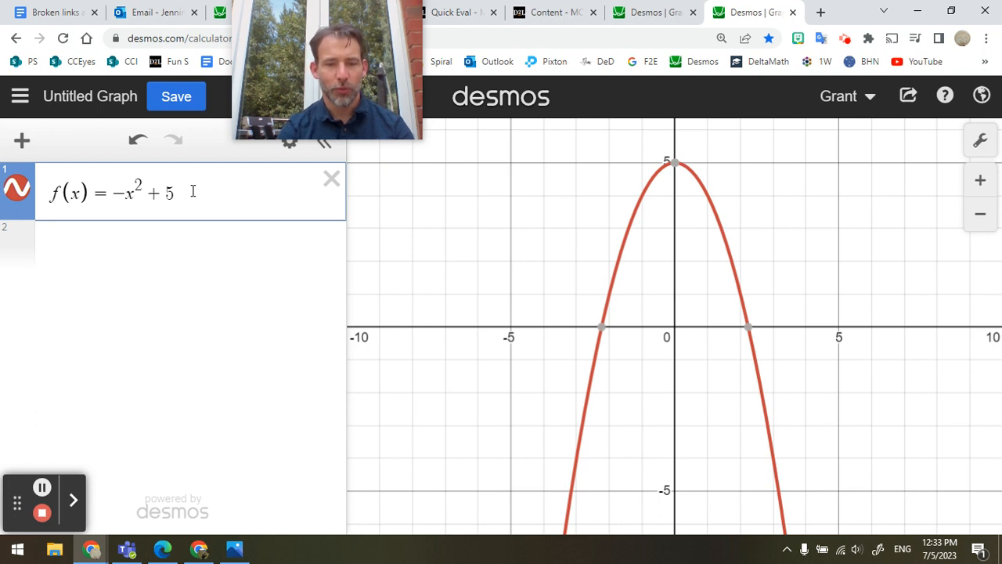
text(()
key(Right)
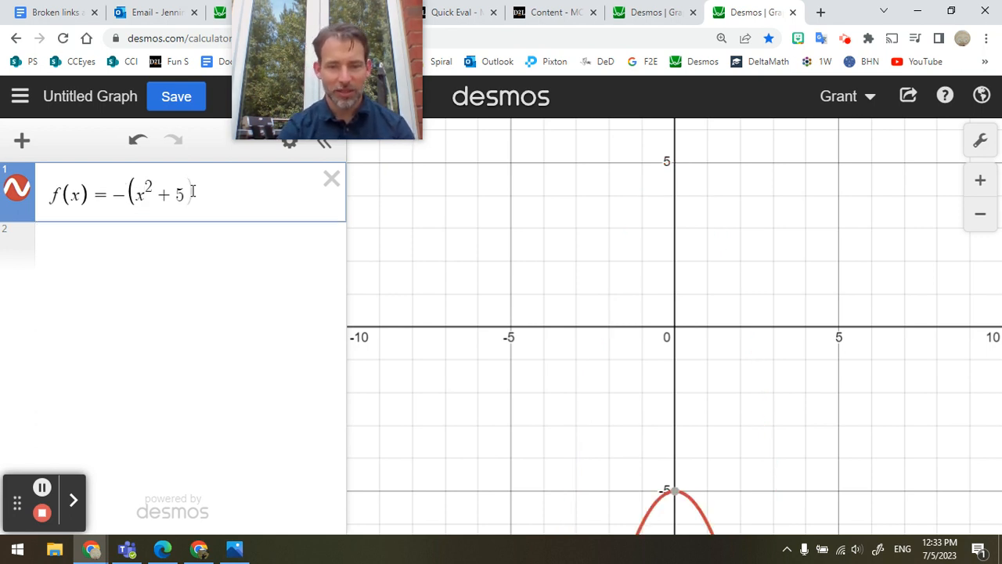
text())
key(Left)
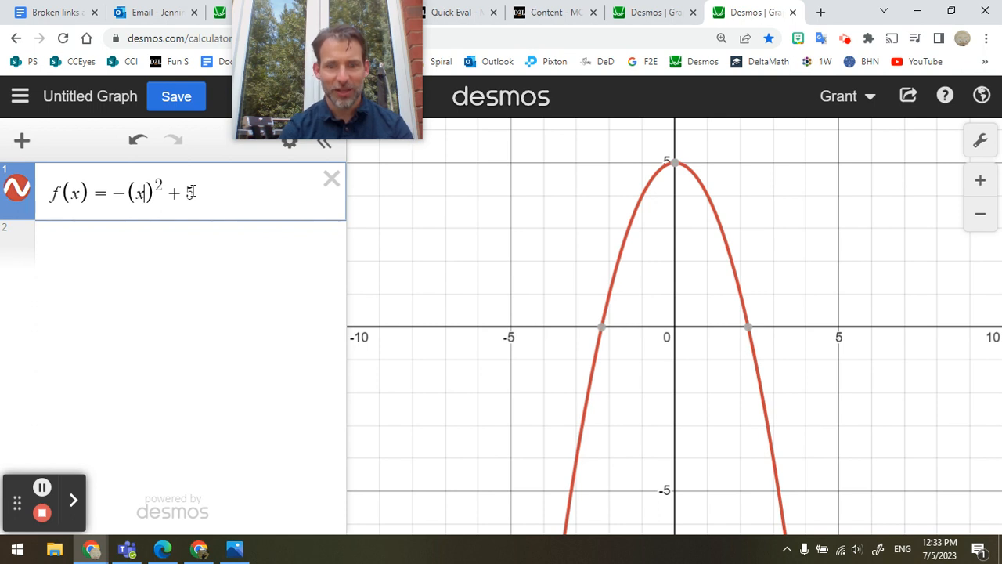
text(-3)
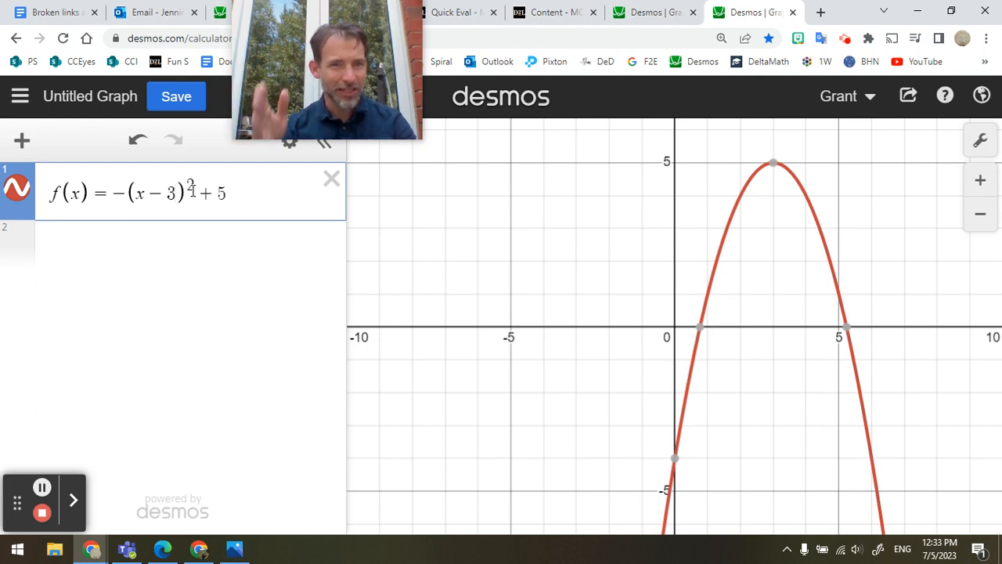
click(776, 166)
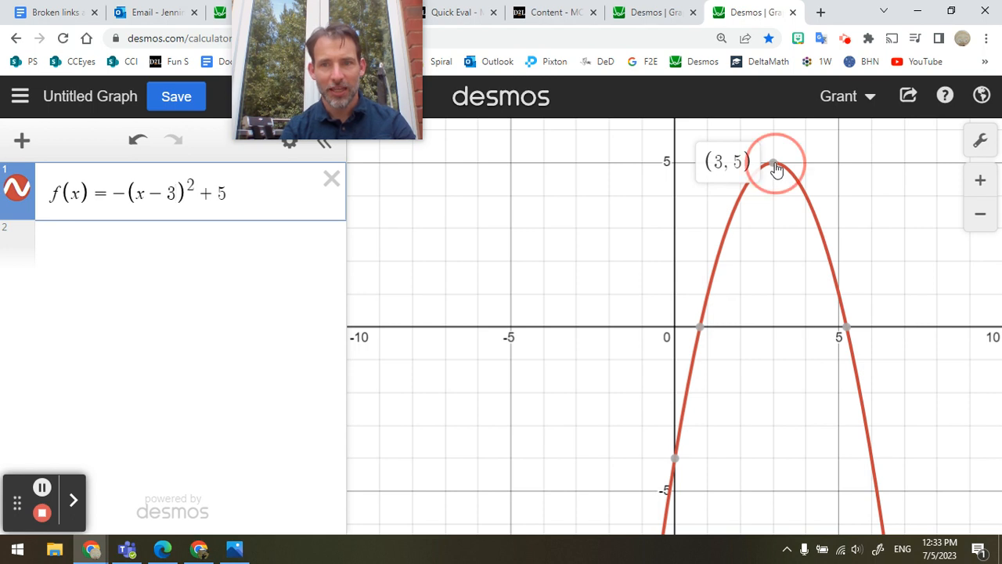
click(253, 195)
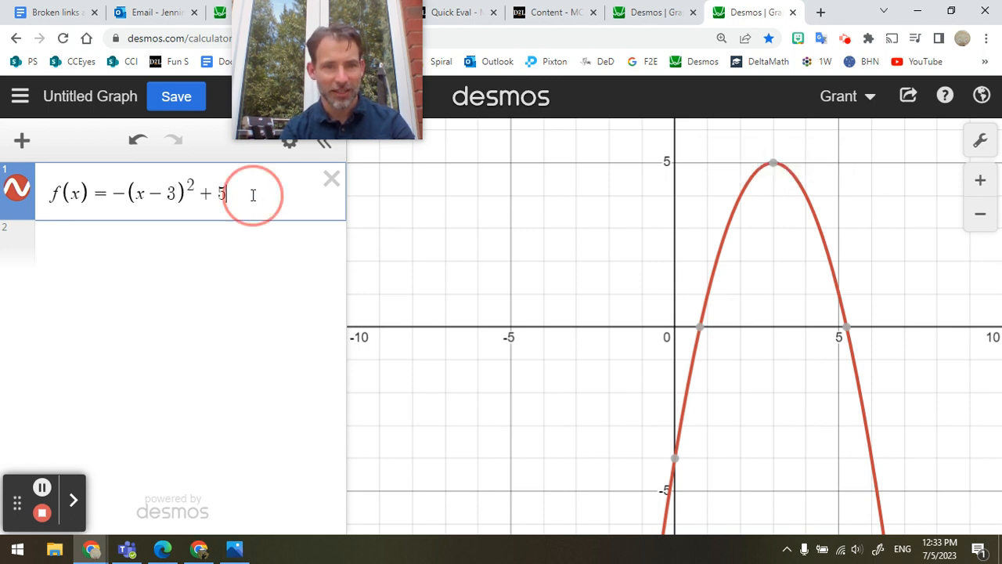
Step: Begin a second function in the next expression line with g(x) =
click(192, 248)
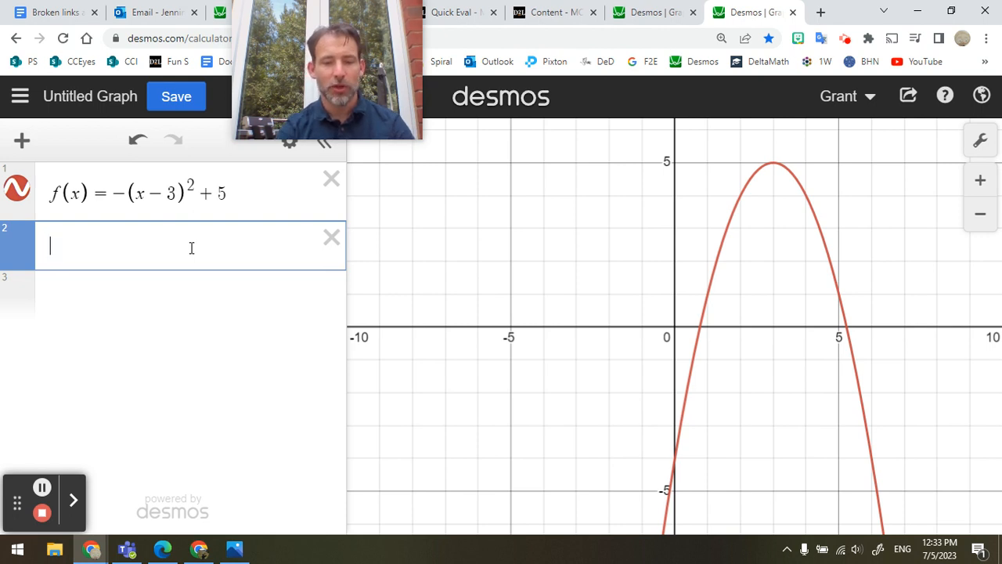
text(g)
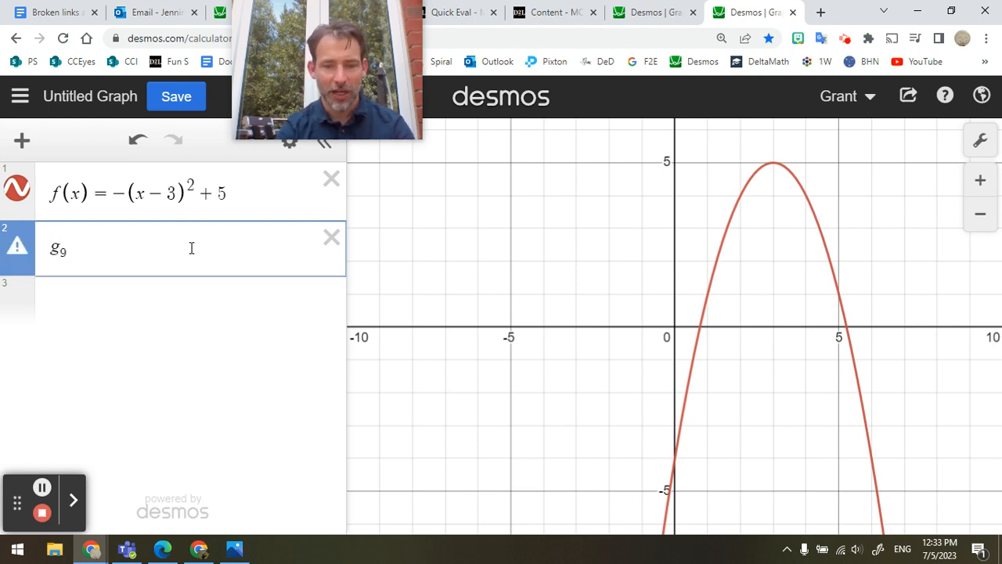
text((x) )
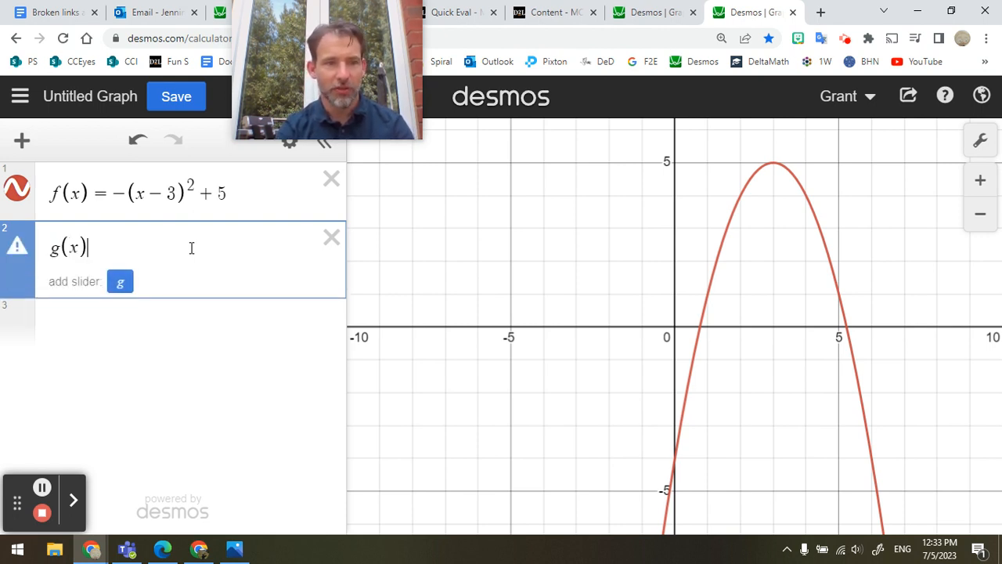
text(=)
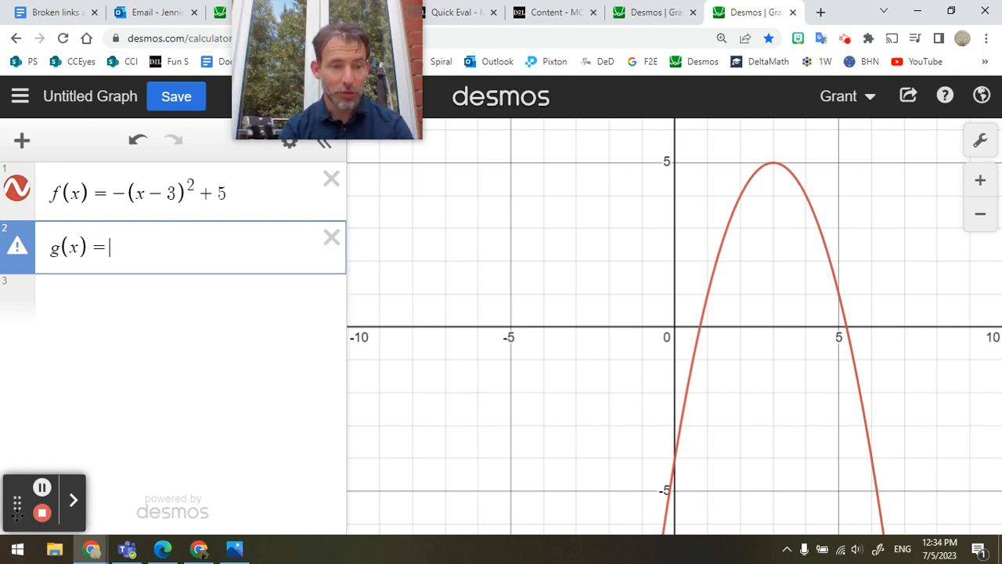
Step: Open the on-screen math keypad to view its symbols, and hide it again
drag(17, 502, 21, 423)
click(59, 509)
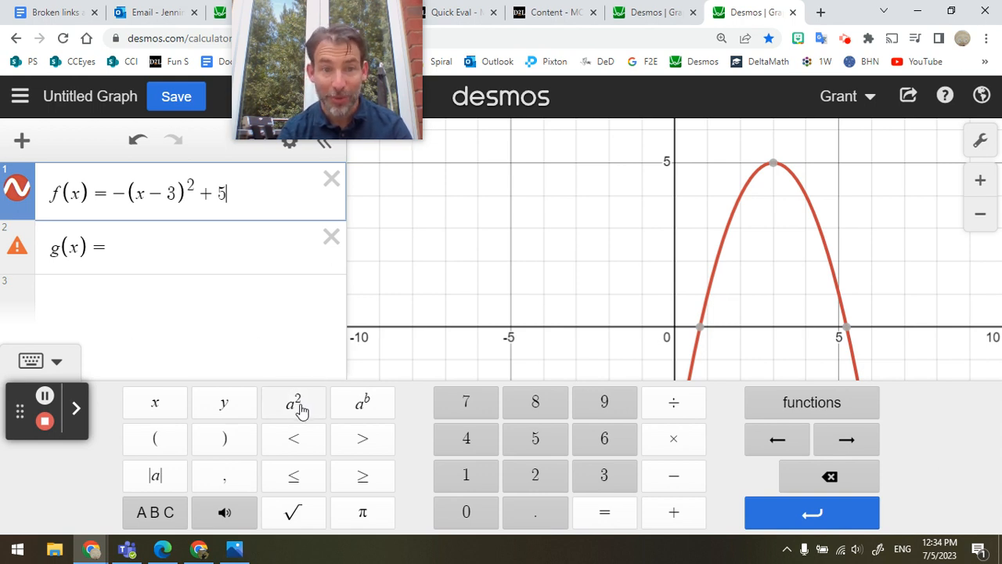
click(56, 361)
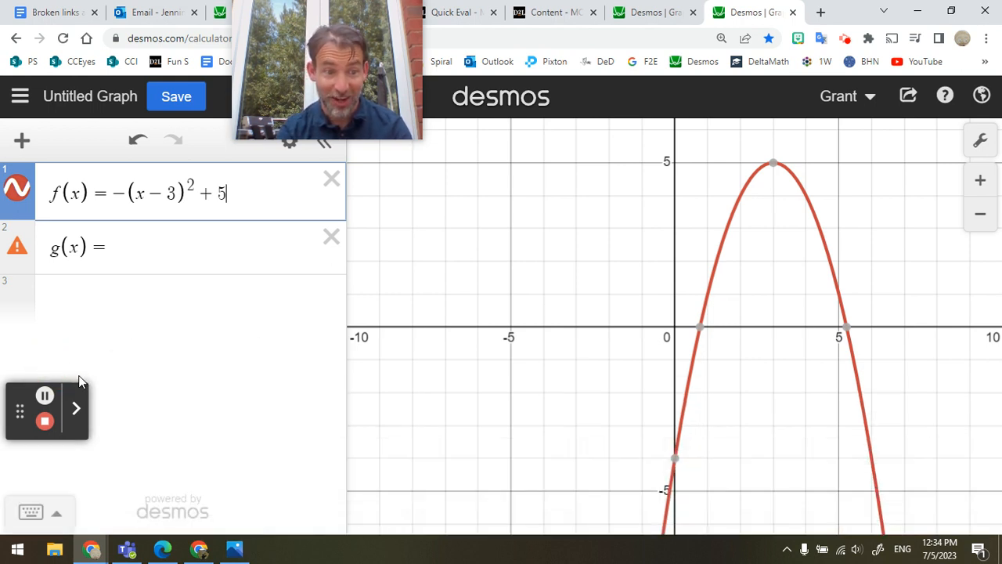
drag(22, 425, 98, 510)
Step: Complete the second function as g(x) = √(x − 1)
click(115, 249)
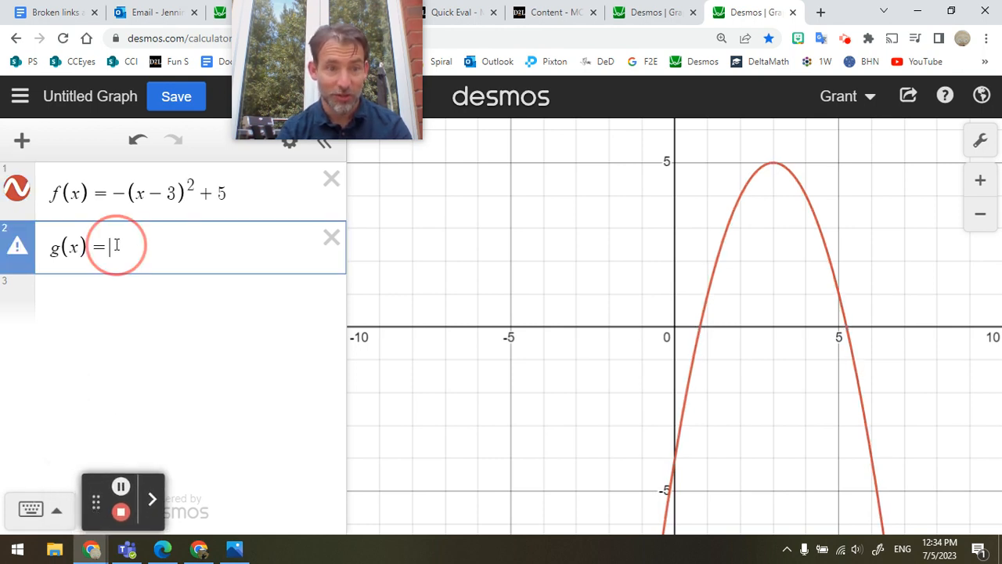
text(s)
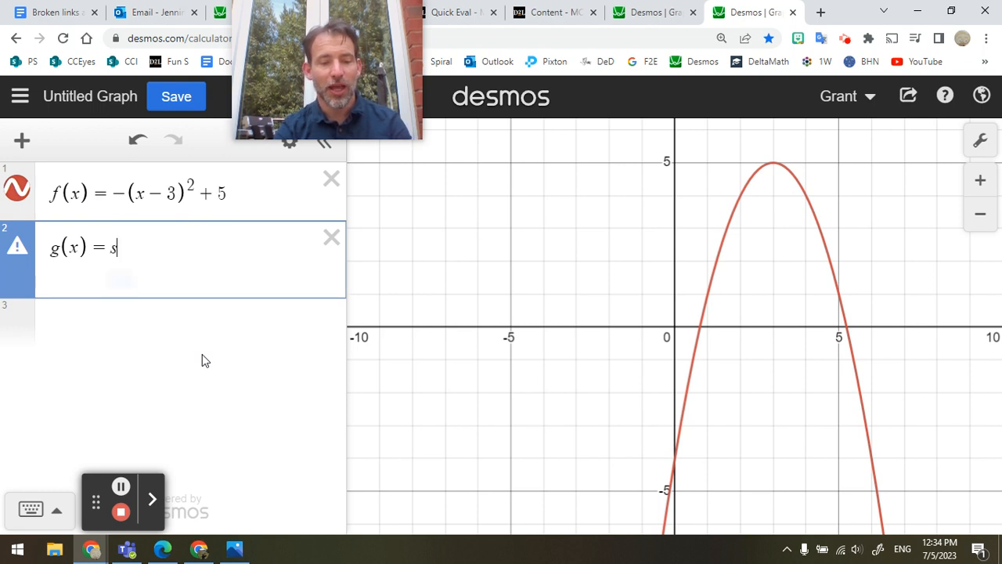
text(qrt)
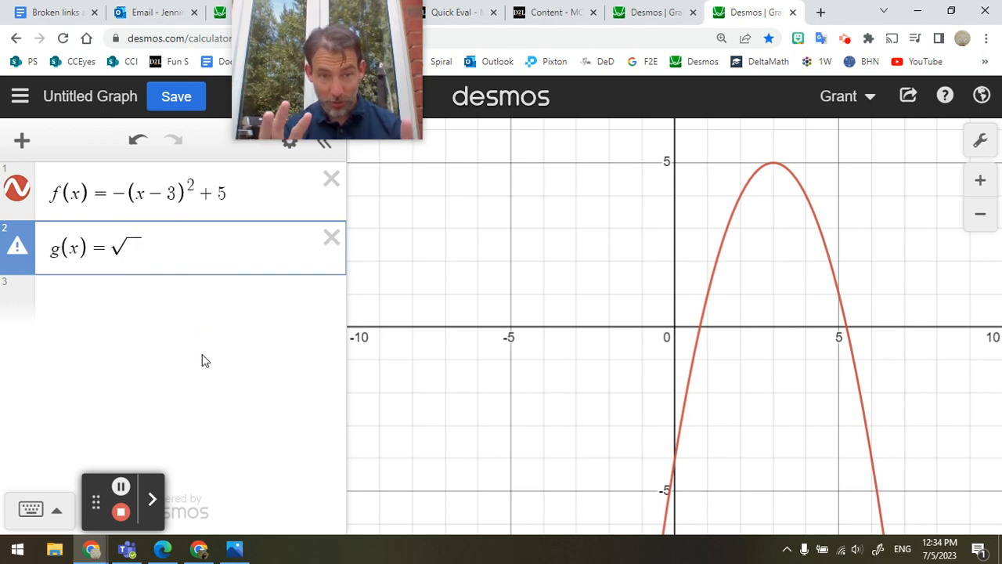
text(x)
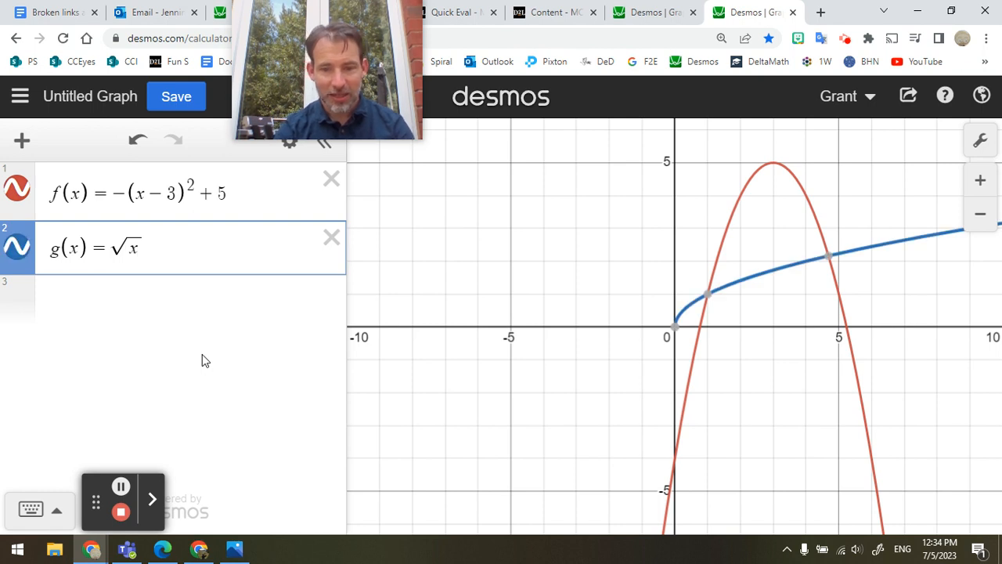
text(-1)
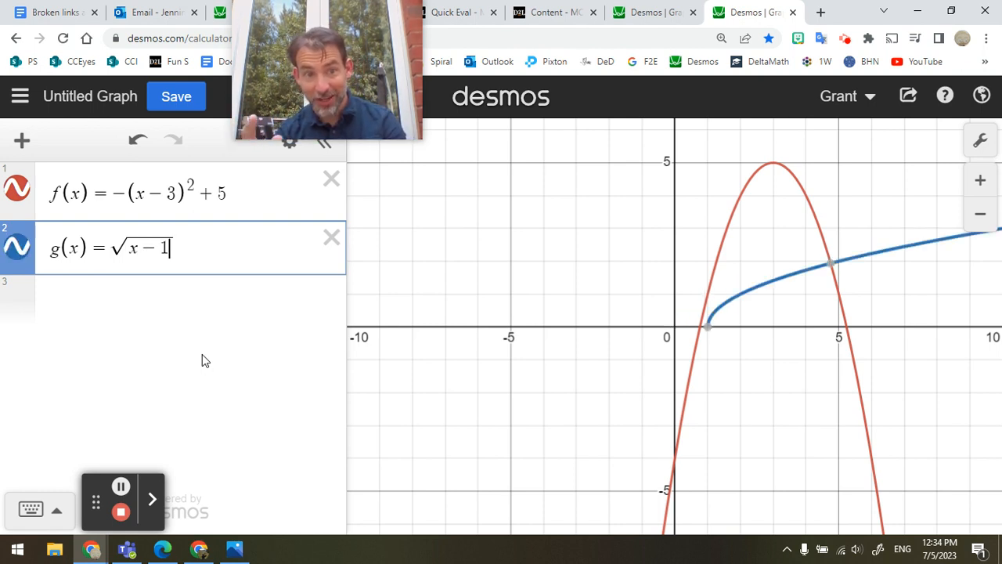
Step: Put a minus sign in front of the square root so that g(x) = −√(x − 1)
key(Left)
key(Left)
key(Left)
key(Left)
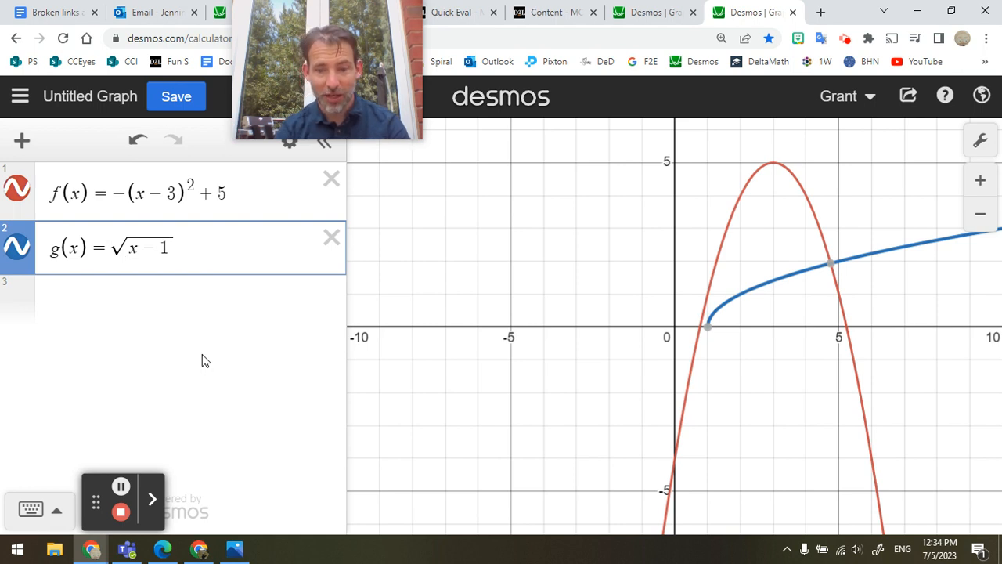
text(-)
Step: Try a minus sign before x under the square root of g(x), and remove it
key(Right)
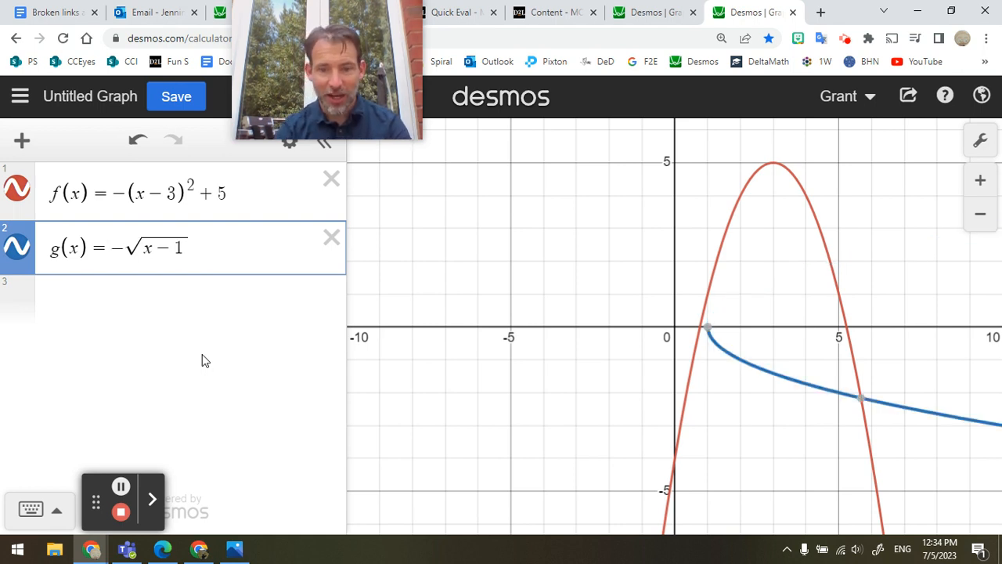
text(-)
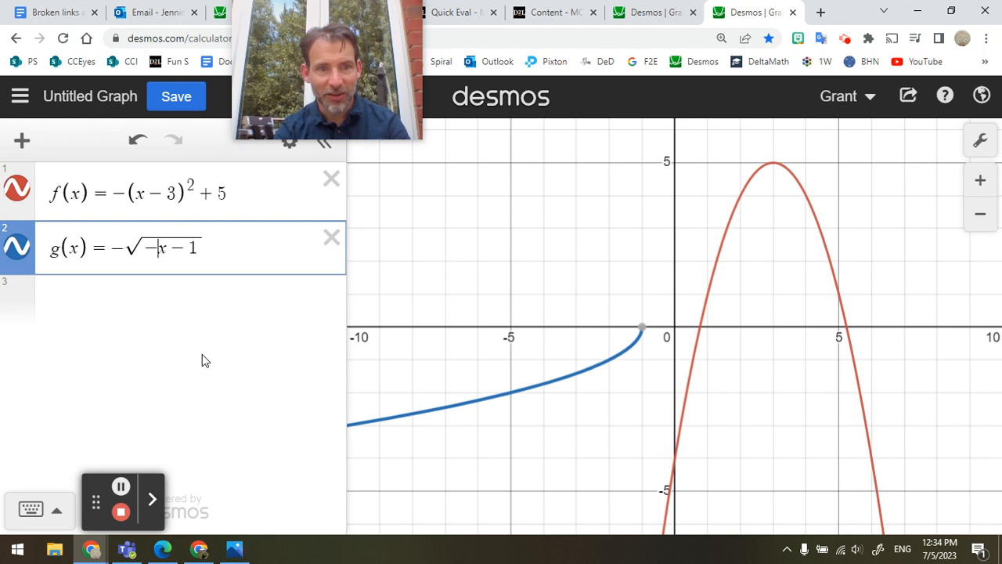
key(BackSpace)
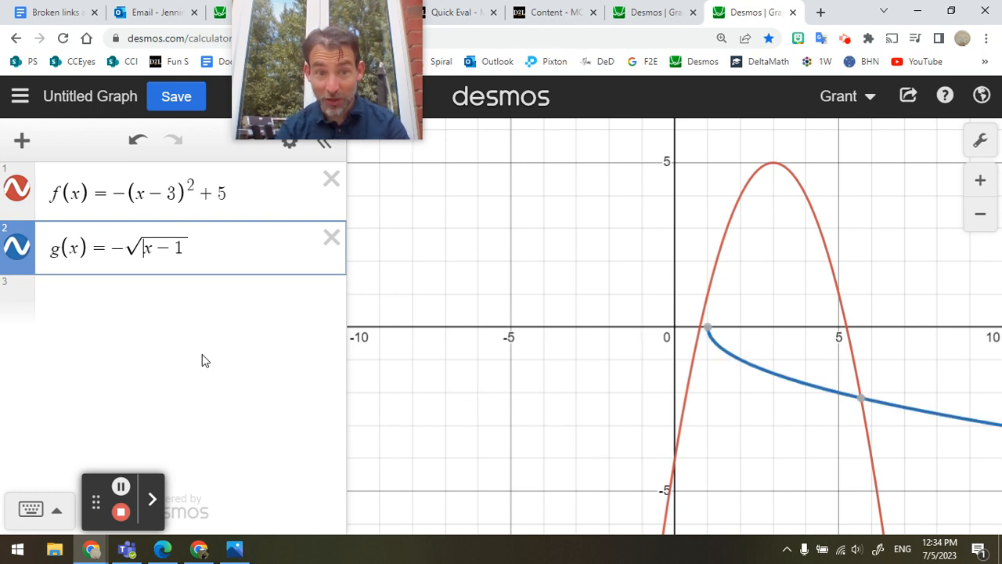
Step: Try subtracting 3 after the square root in g(x), and delete that term
key(Right)
key(Right)
key(Right)
key(Right)
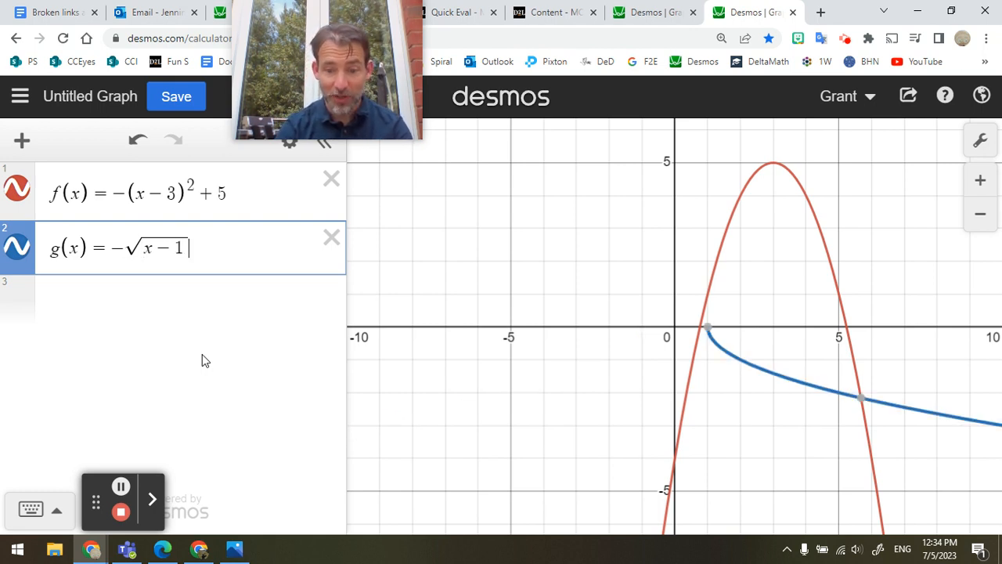
text(-3)
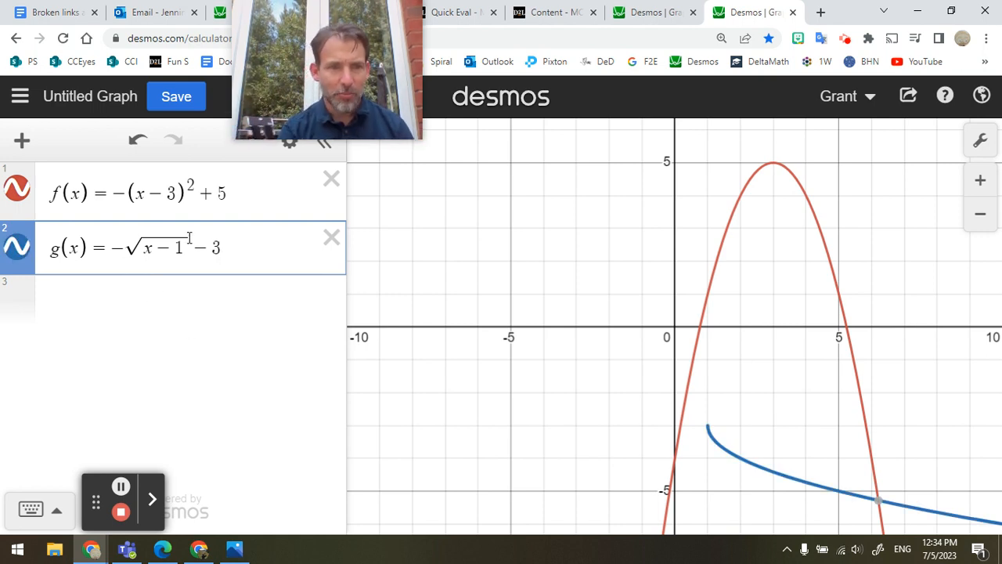
key(BackSpace)
key(BackSpace)
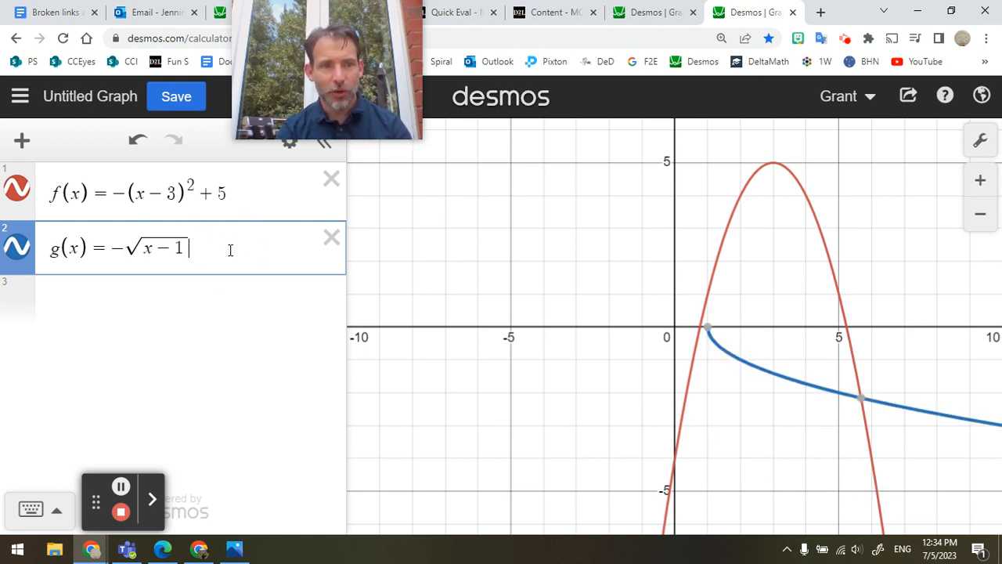
Step: Start a third function h(x), and remove the minus sign before the square root in g(x)
key(Return)
text(h(x)
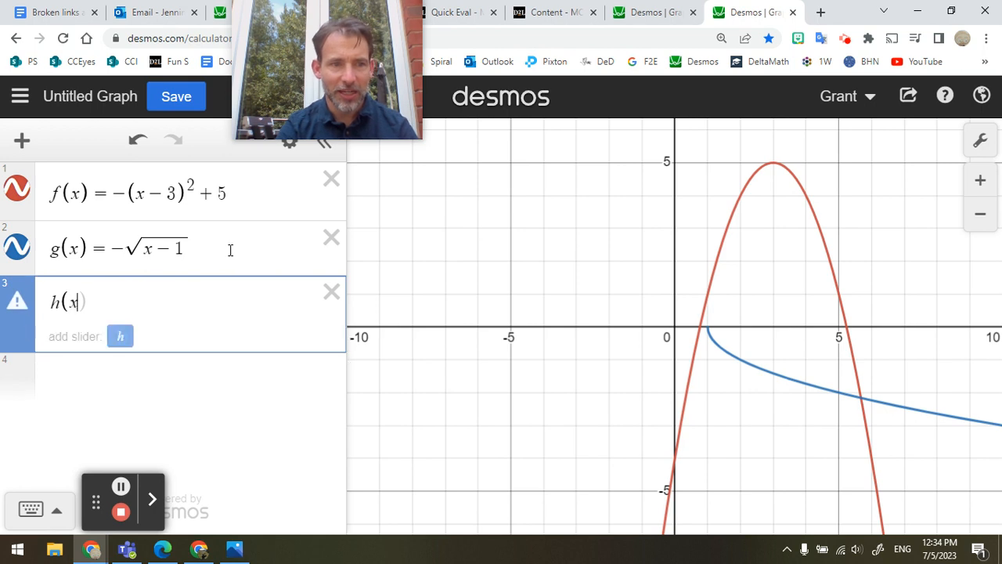
text())
click(127, 247)
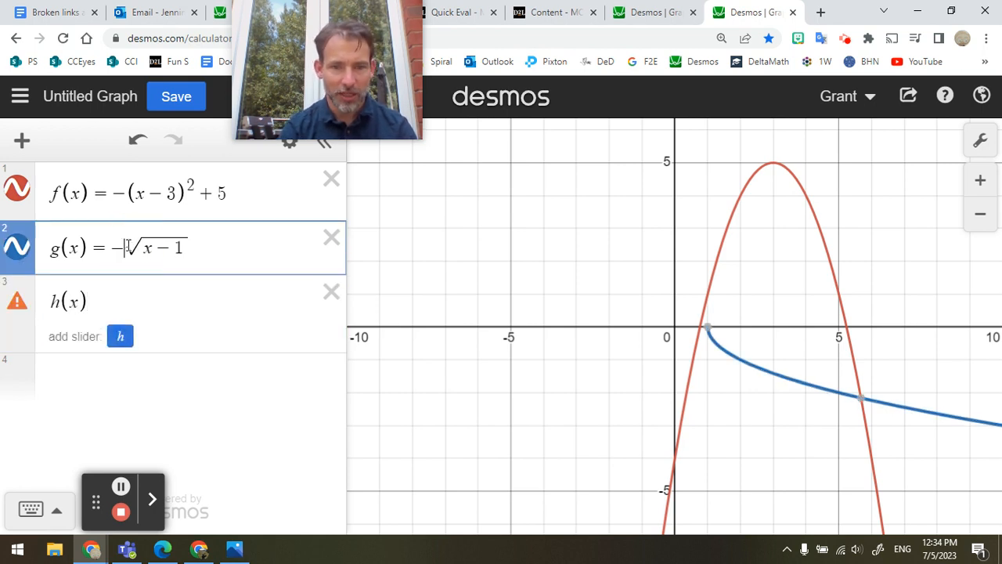
key(BackSpace)
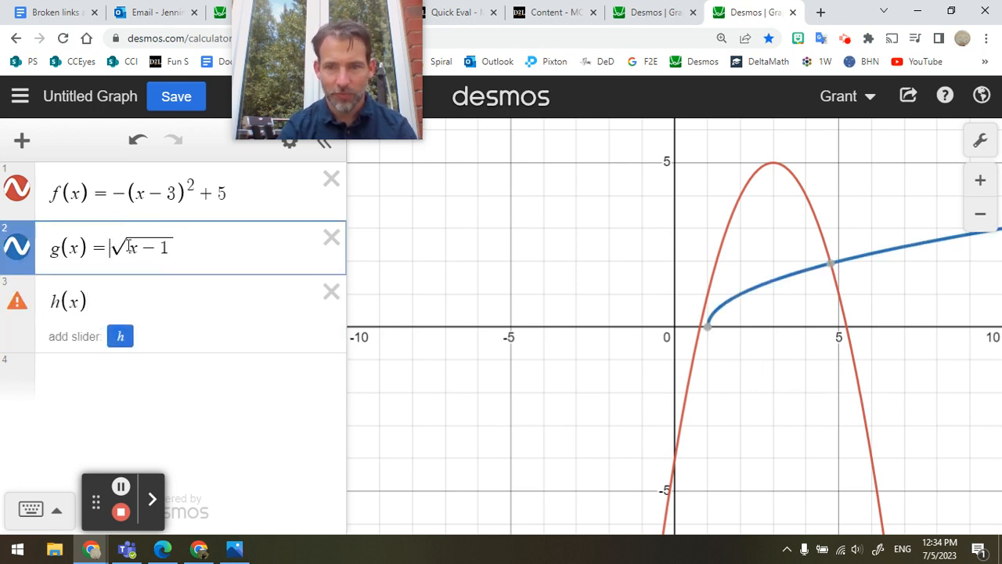
Step: Complete the third function as h(x) = √x − 1
click(169, 291)
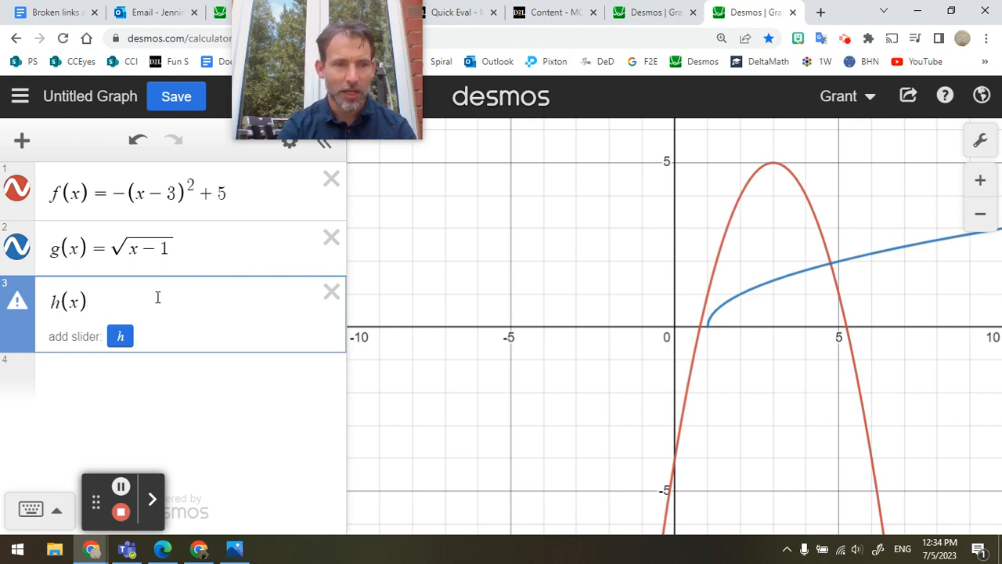
text(=sq)
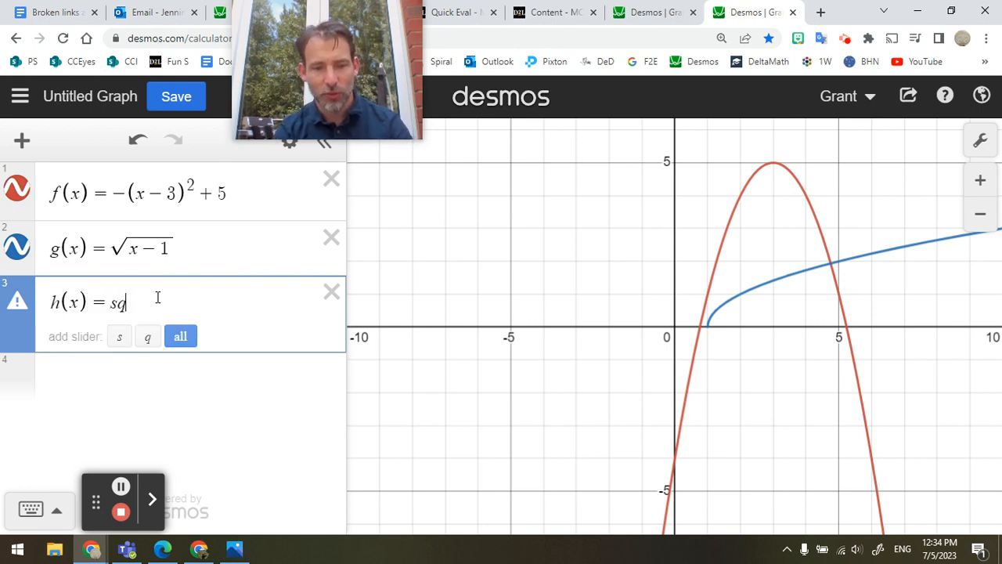
text(rtx)
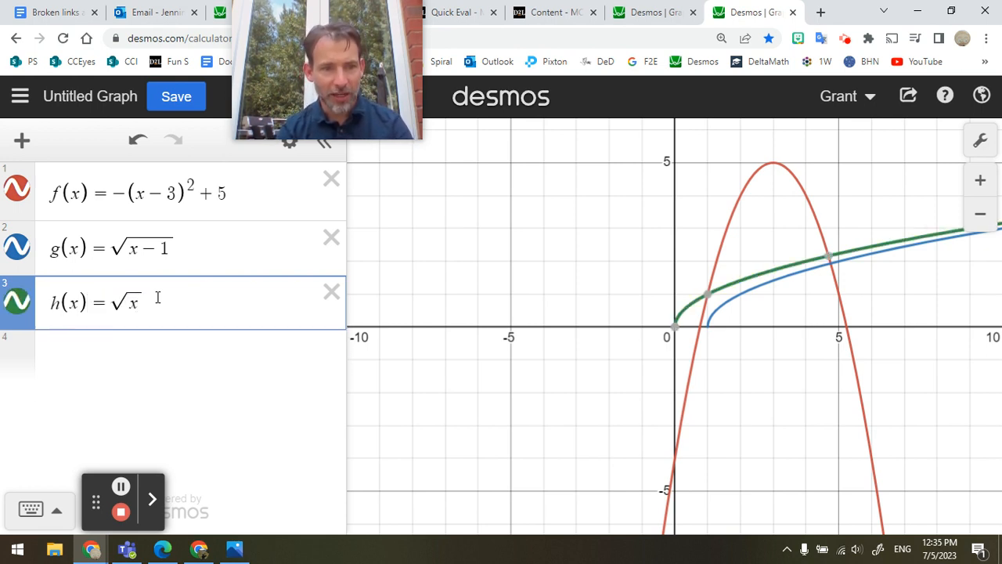
key(Right)
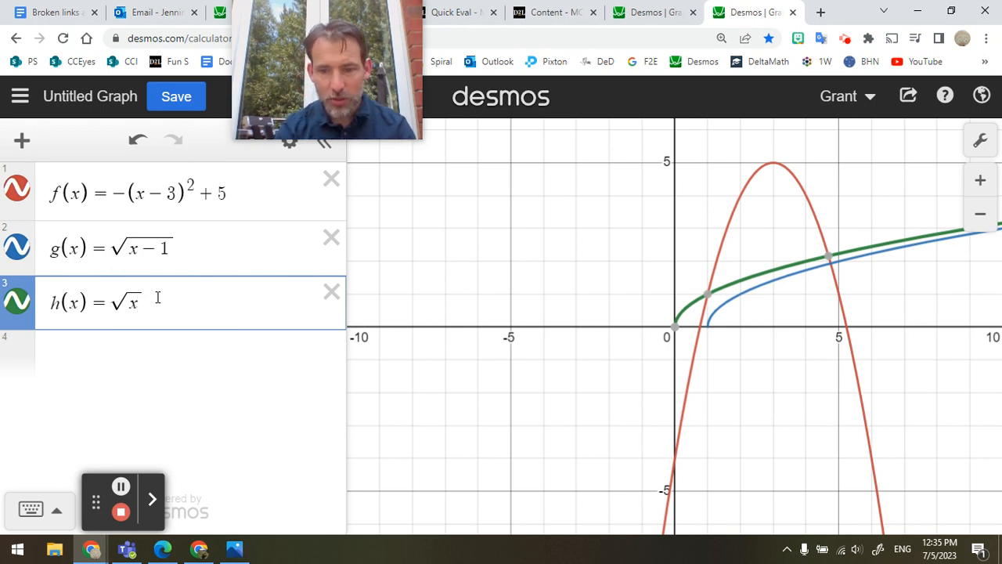
text(-1)
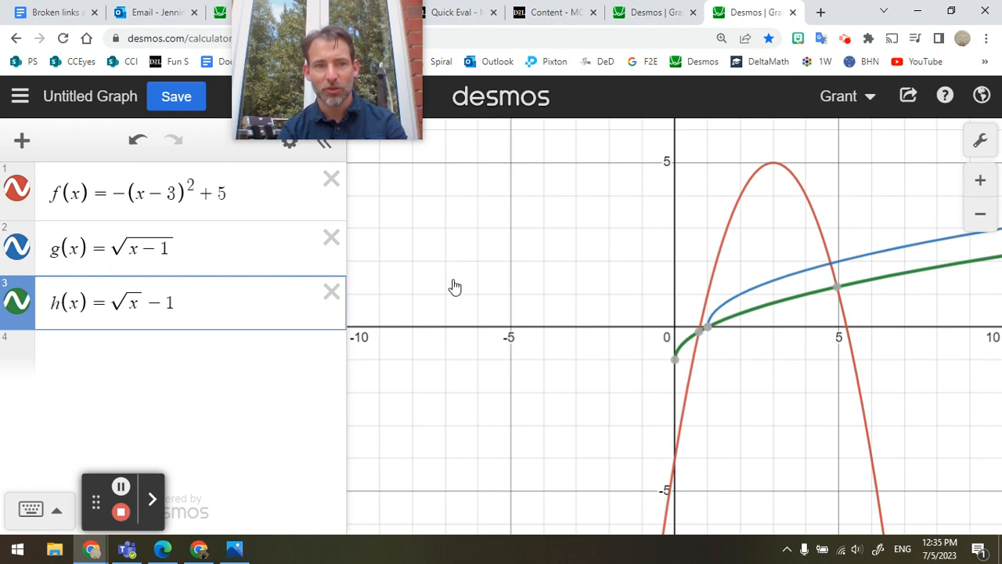
Step: Hide the graph of f(x)
click(24, 186)
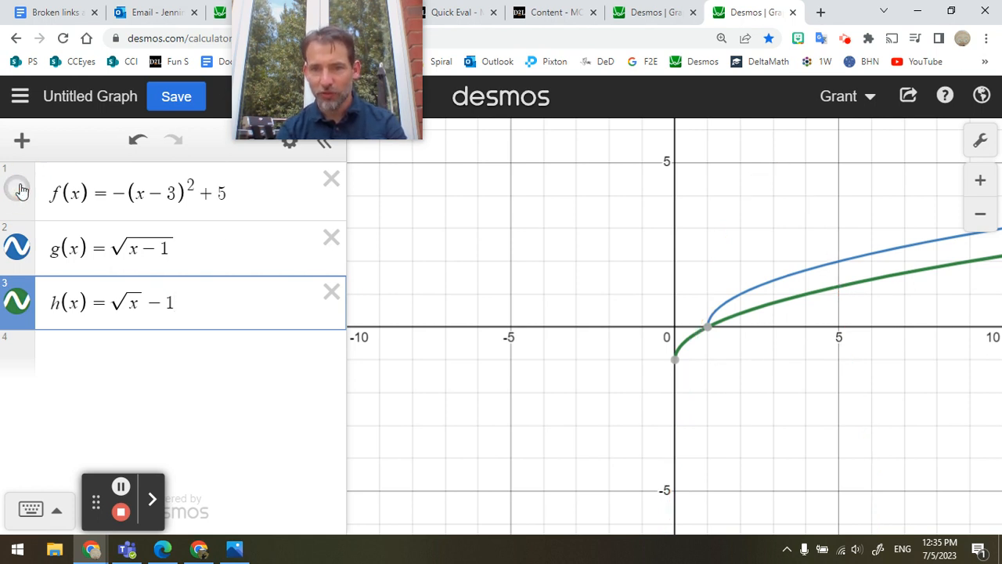
click(16, 196)
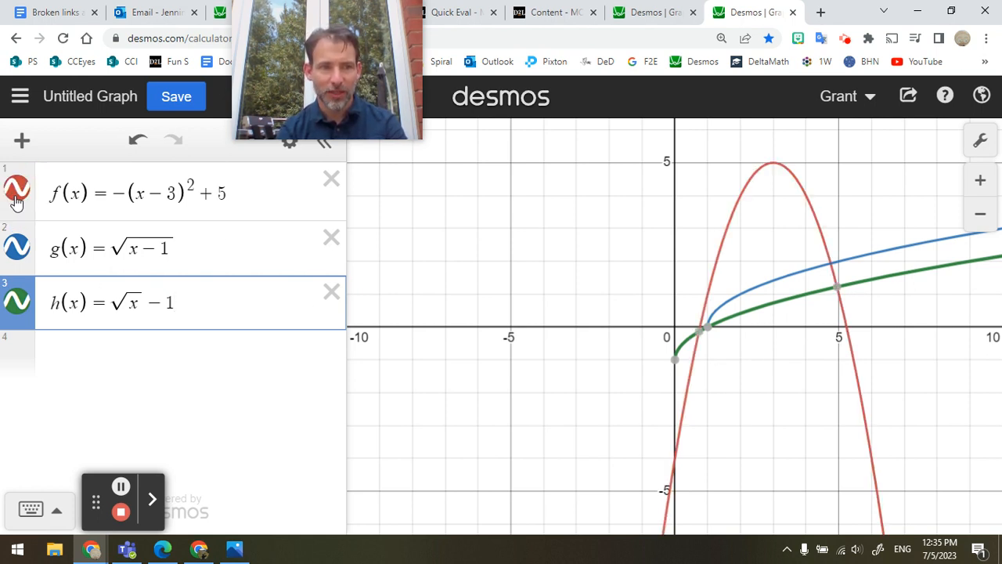
click(16, 202)
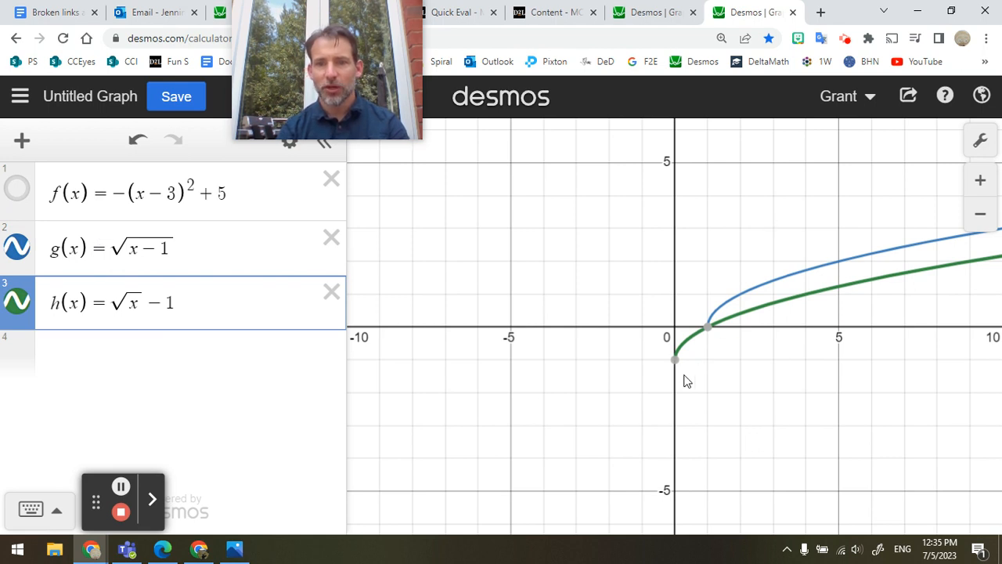
Step: Show h(x) alone and g(x) alone, displaying the coordinates of each curve's starting point
click(18, 247)
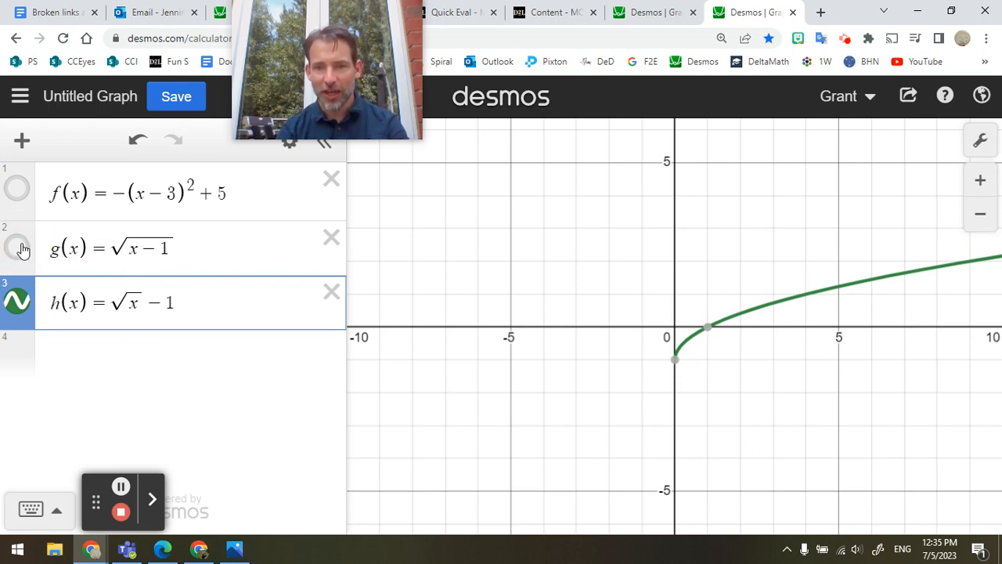
click(675, 359)
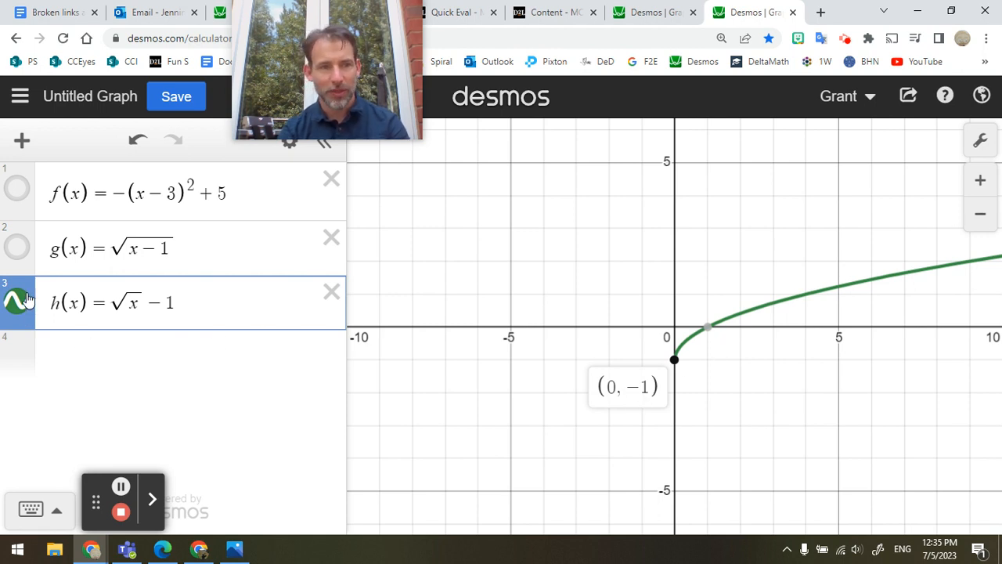
click(17, 248)
click(19, 305)
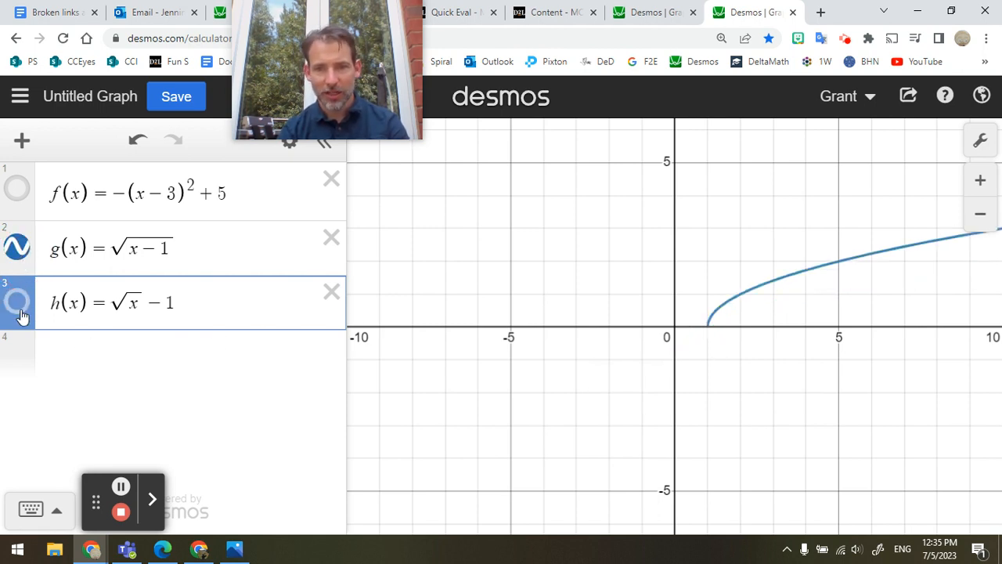
click(707, 328)
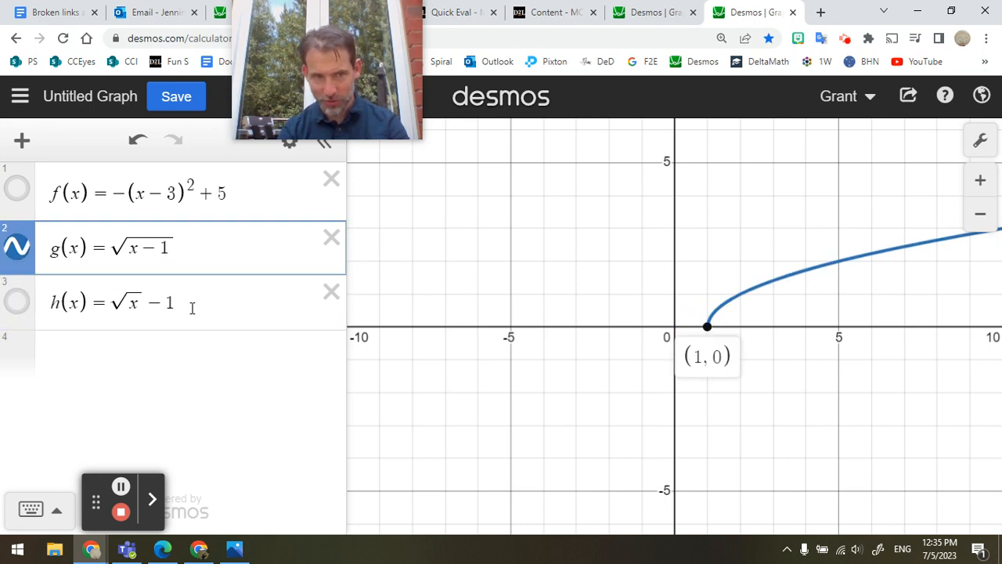
mouse_move(355, 38)
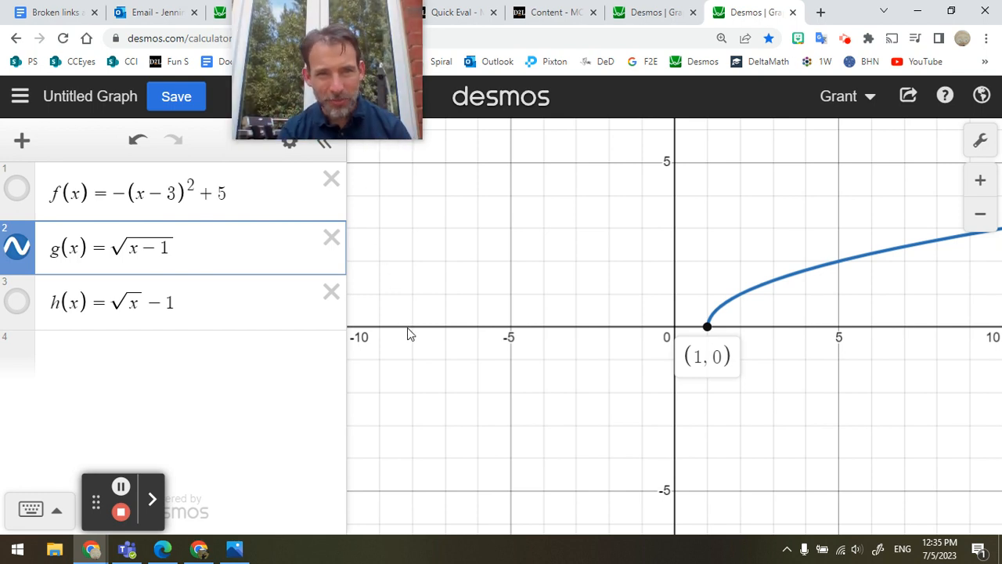
Step: Try enclosing x − 1 in parentheses under the square root of g(x), and remove the parentheses
click(129, 242)
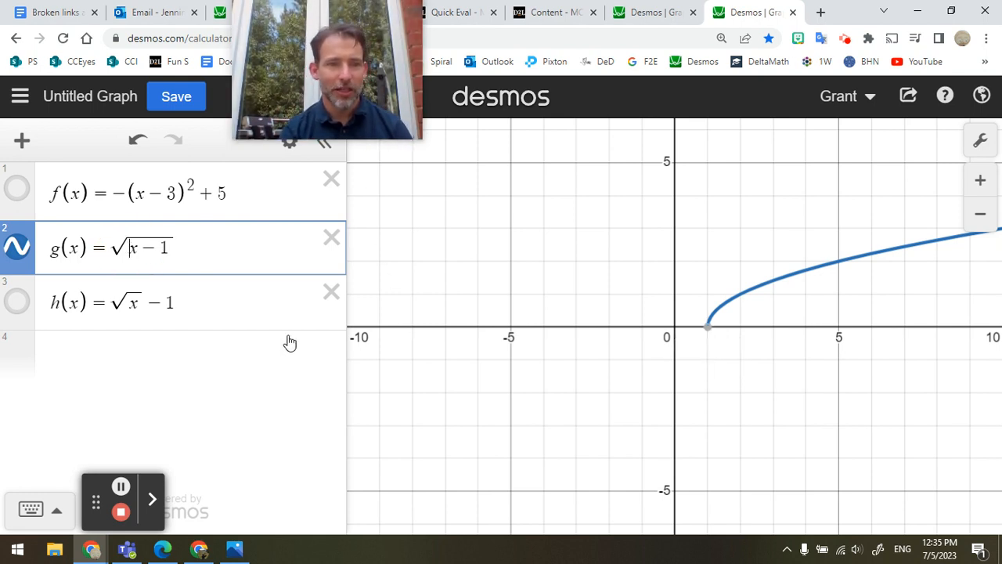
text(()
key(Right)
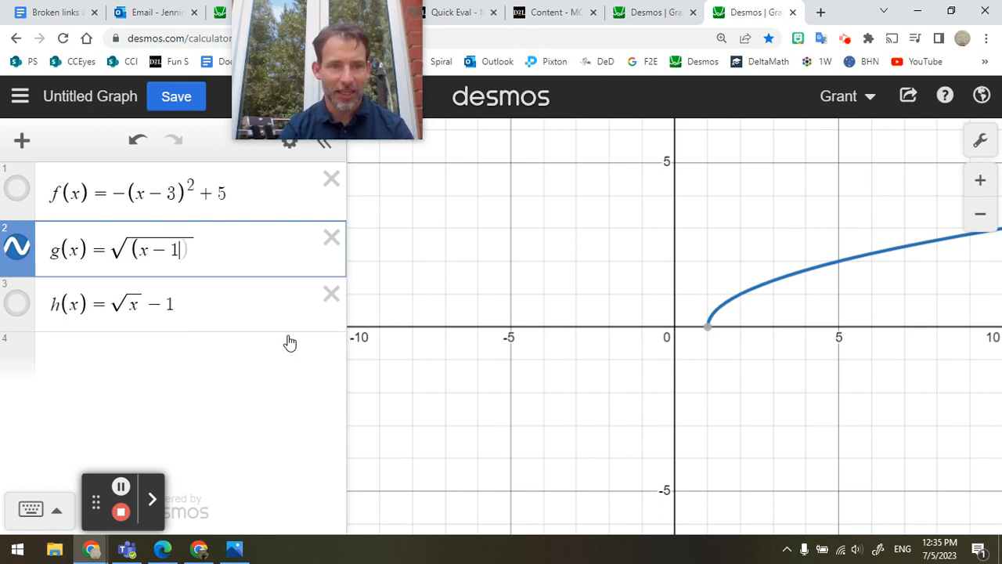
text())
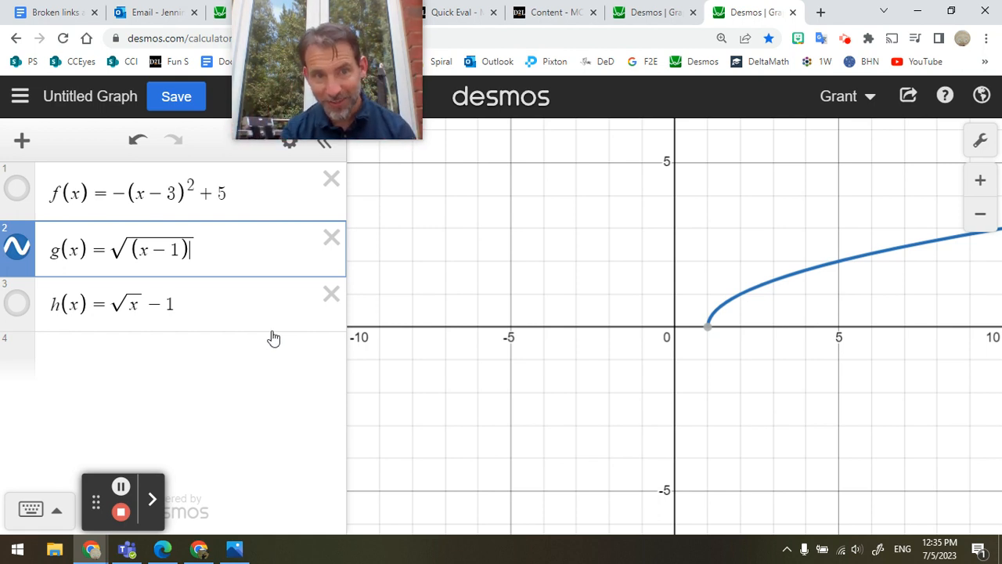
key(Left)
key(Left)
key(Left)
key(Left)
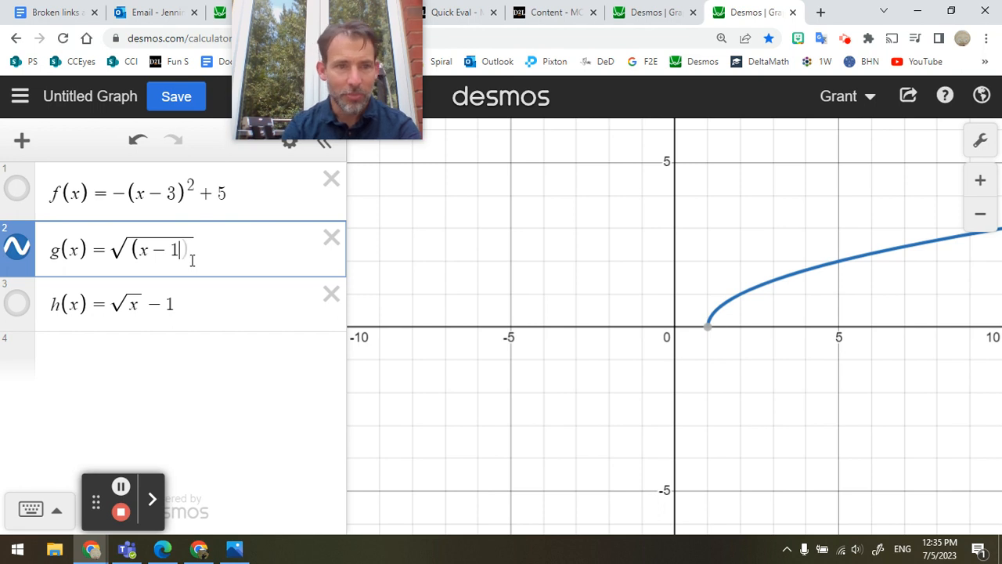
key(BackSpace)
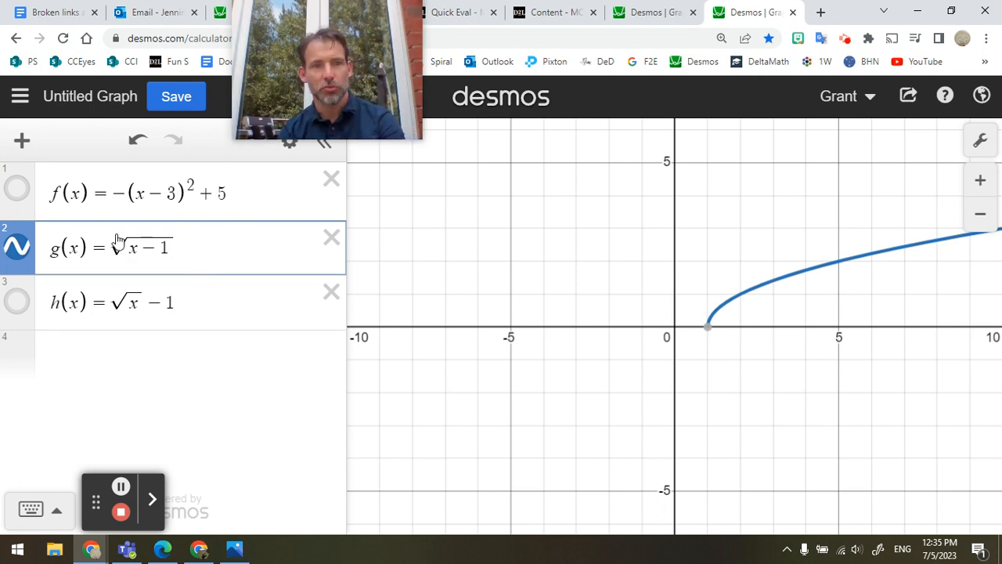
Step: Show the graph of h(x) alongside g(x) again, and create a table of values from h(x)
click(26, 306)
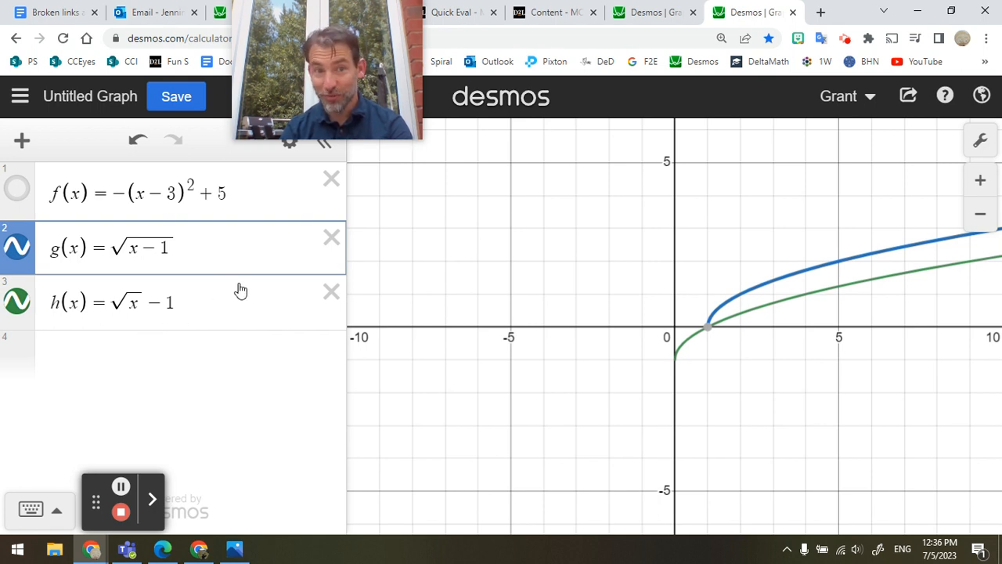
mouse_move(356, 31)
drag(336, 33, 506, 34)
click(288, 142)
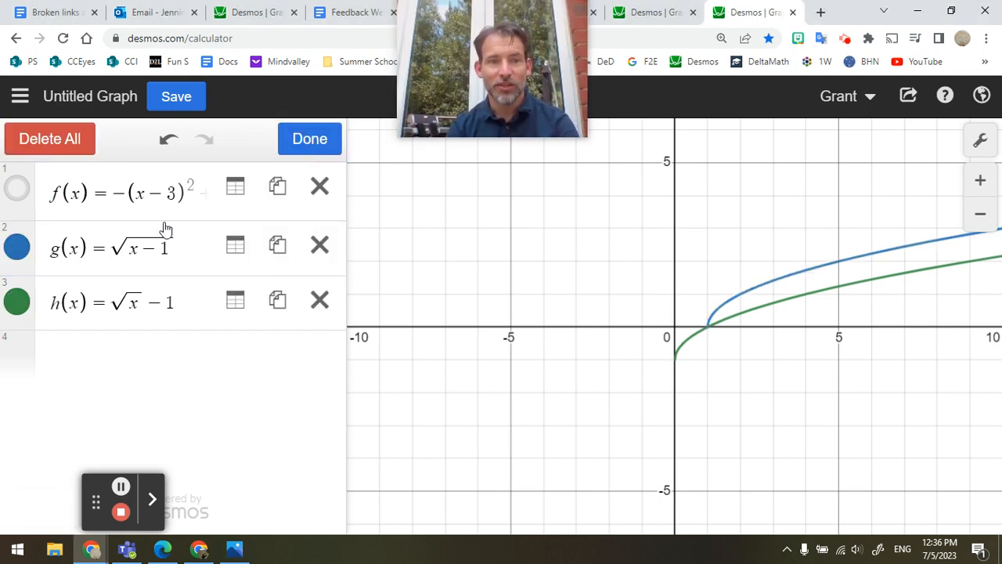
click(241, 300)
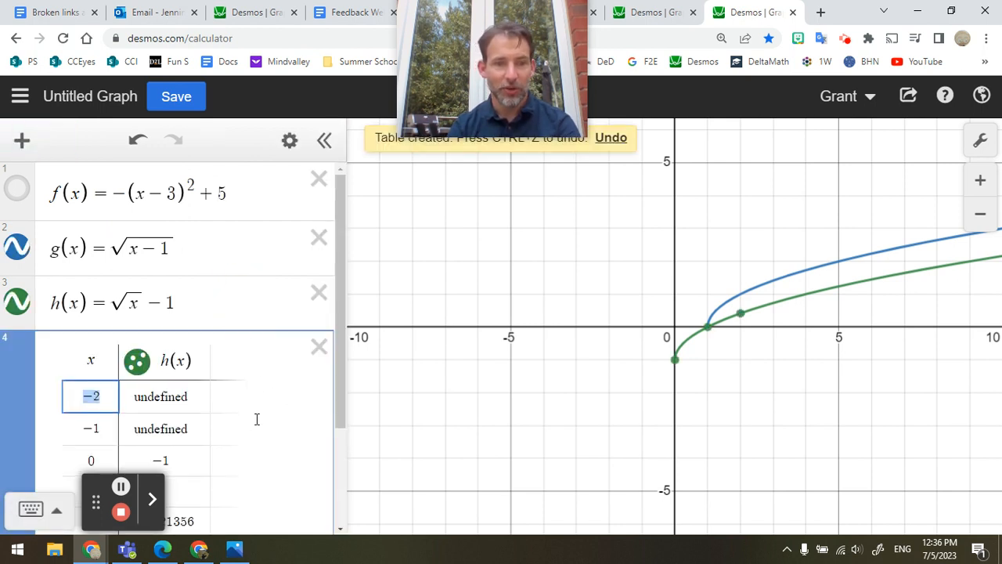
scroll(256, 420, down, 1)
scroll(257, 420, down, 3)
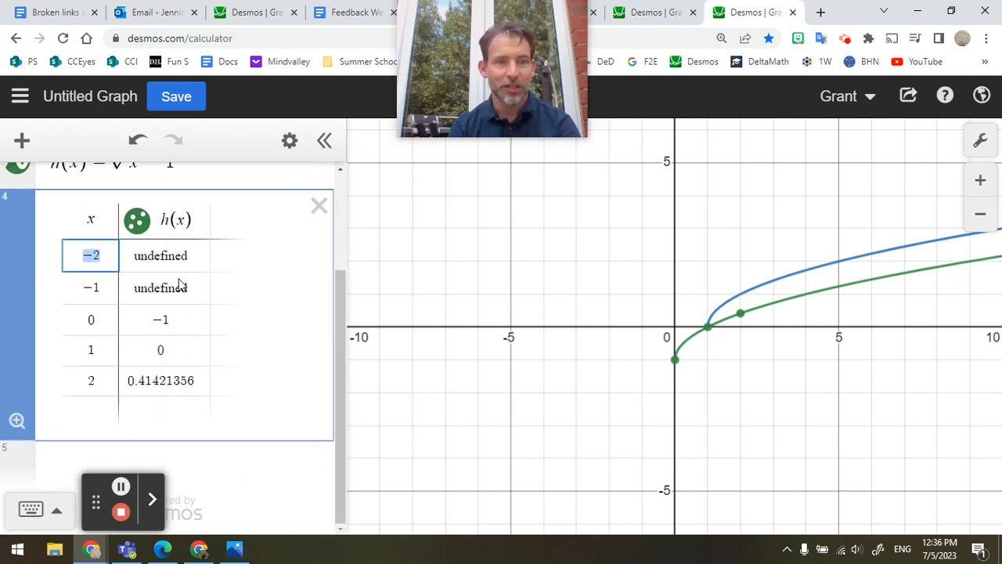
Step: Try the x-values 9, 16, 25 and 24 in the second row of the h(x) table, and clear the cell
click(103, 290)
double_click(88, 289)
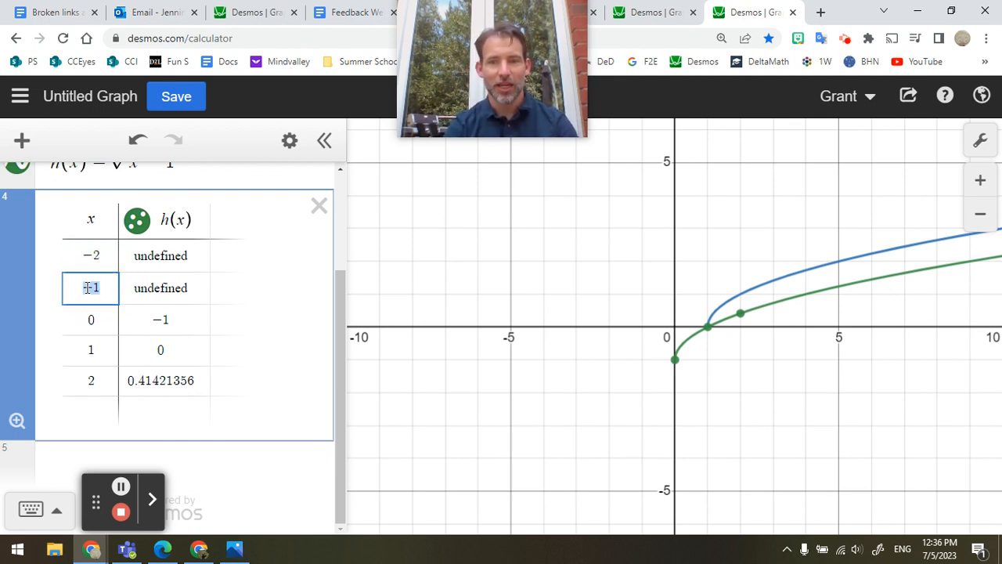
text(9)
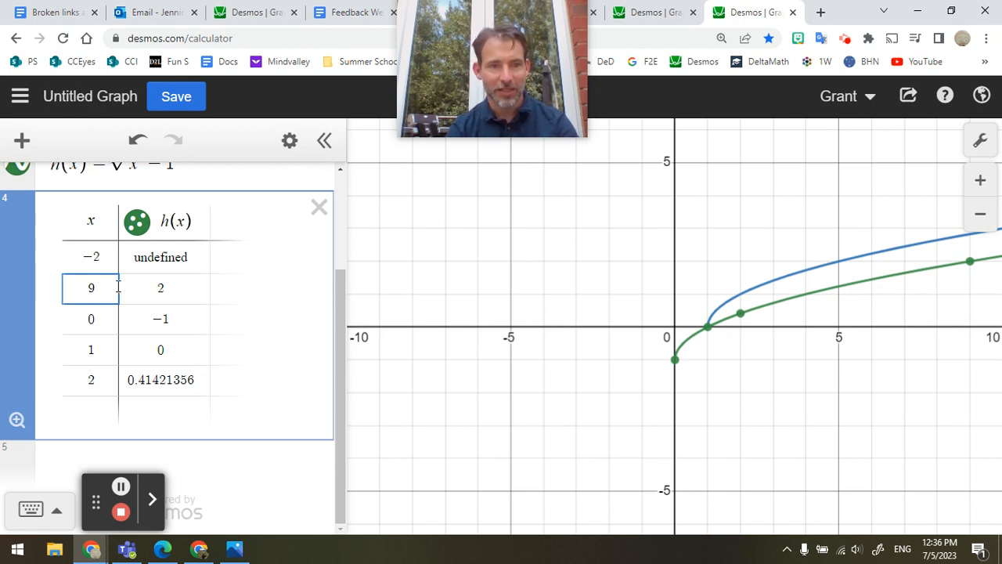
key(BackSpace)
text(16)
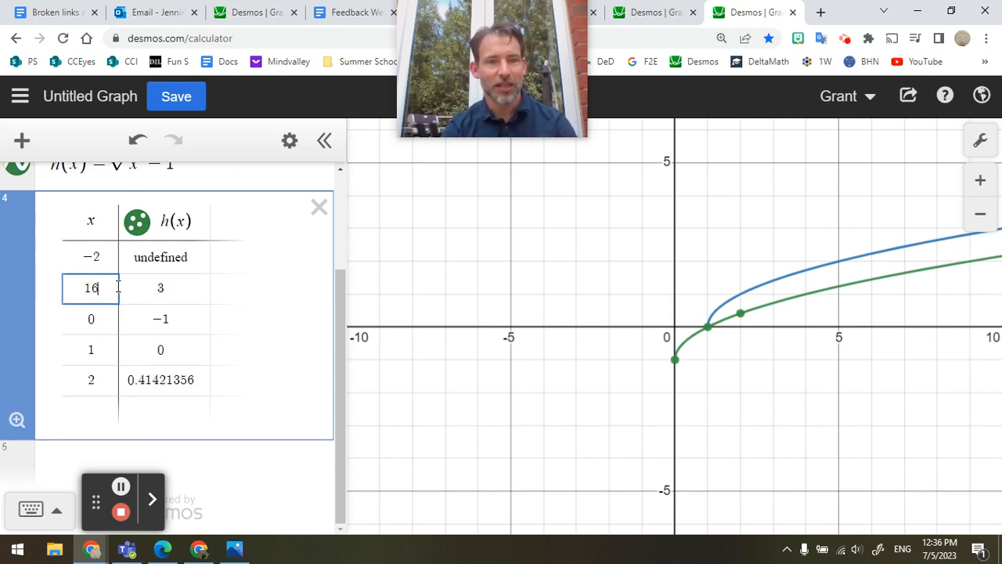
key(BackSpace)
key(BackSpace)
text(25)
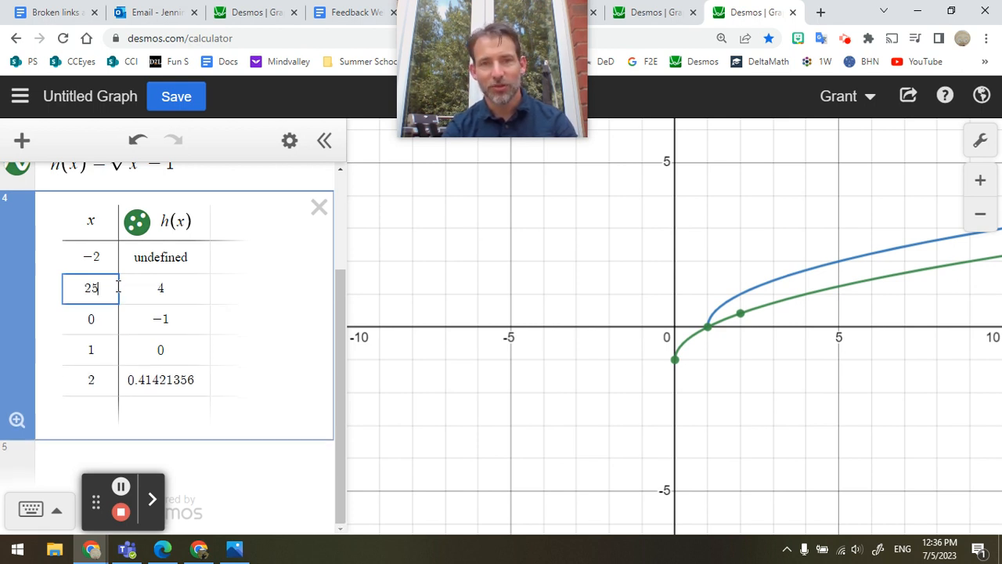
key(BackSpace)
text(5)
key(BackSpace)
text(4)
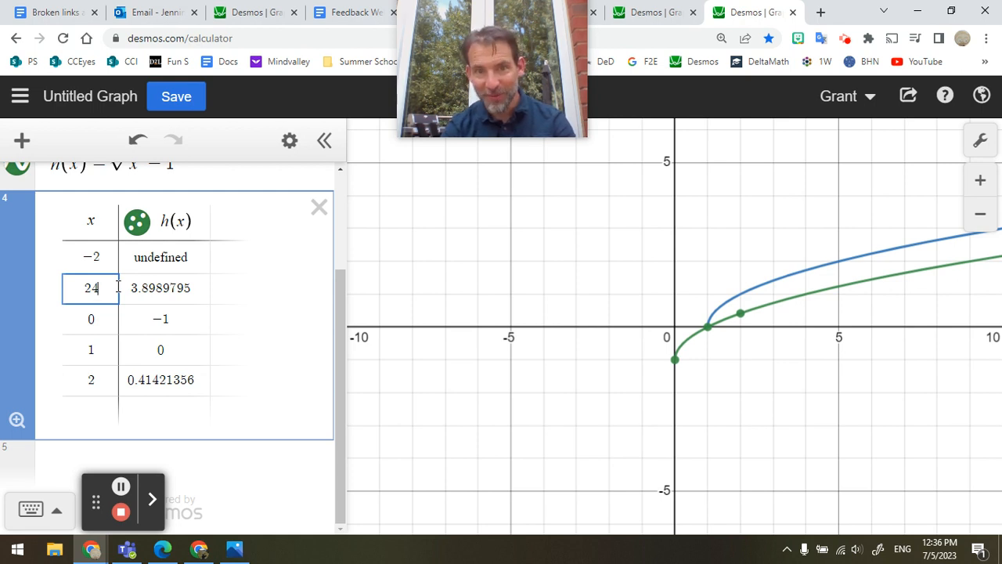
key(BackSpace)
key(BackSpace)
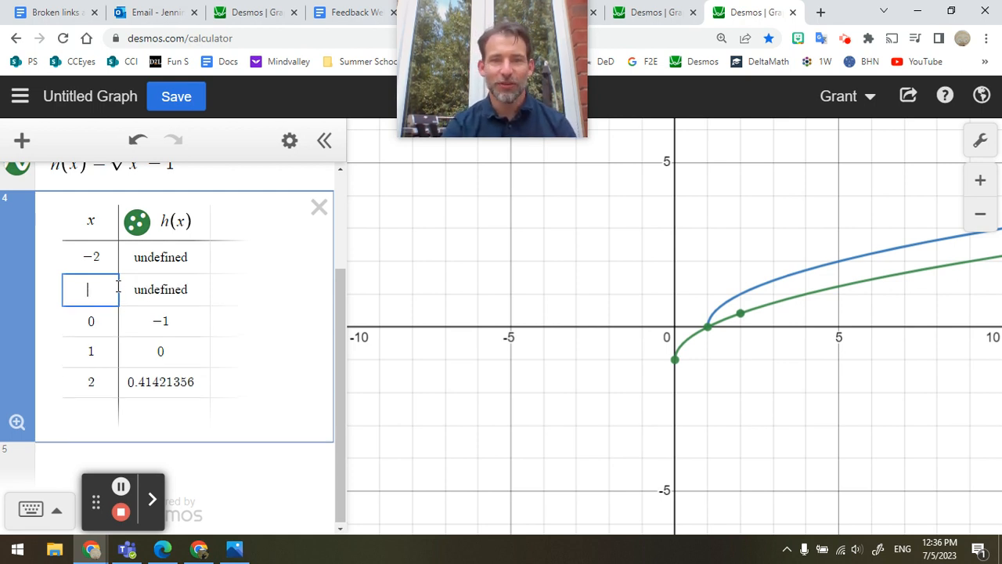
Step: Delete the table of values for h(x)
click(322, 213)
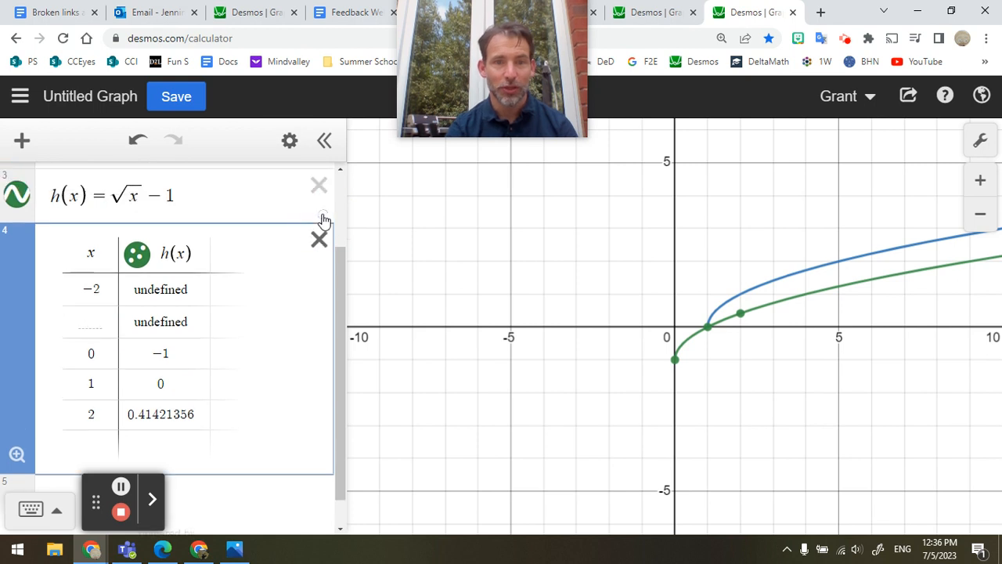
click(318, 241)
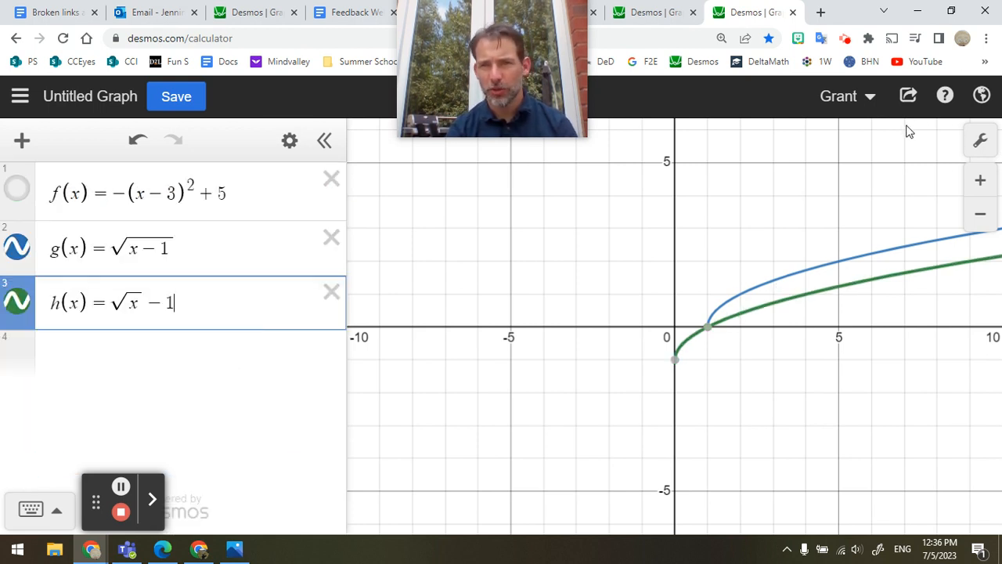
Step: Switch the graph display to the larger text size in the graph settings
click(980, 143)
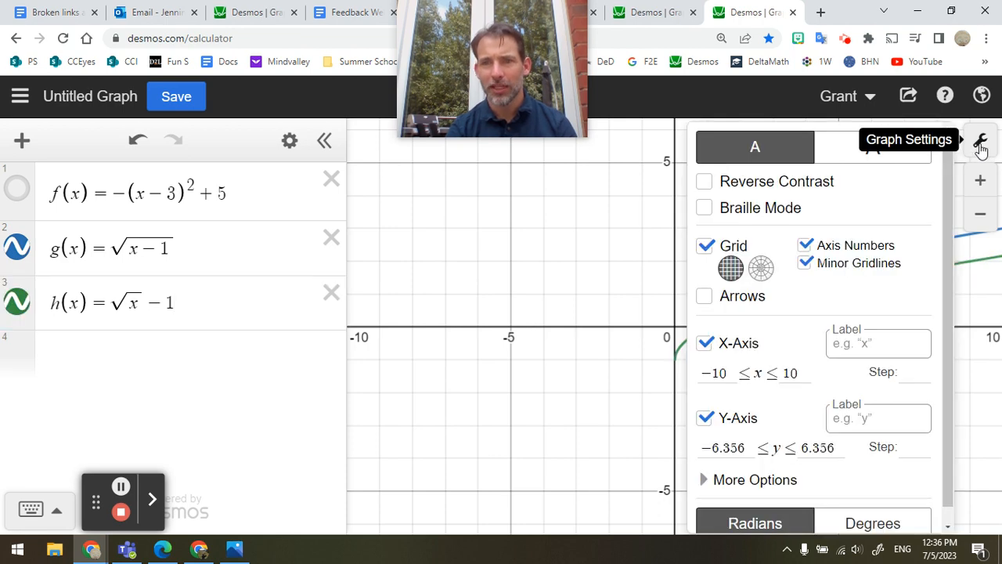
click(862, 168)
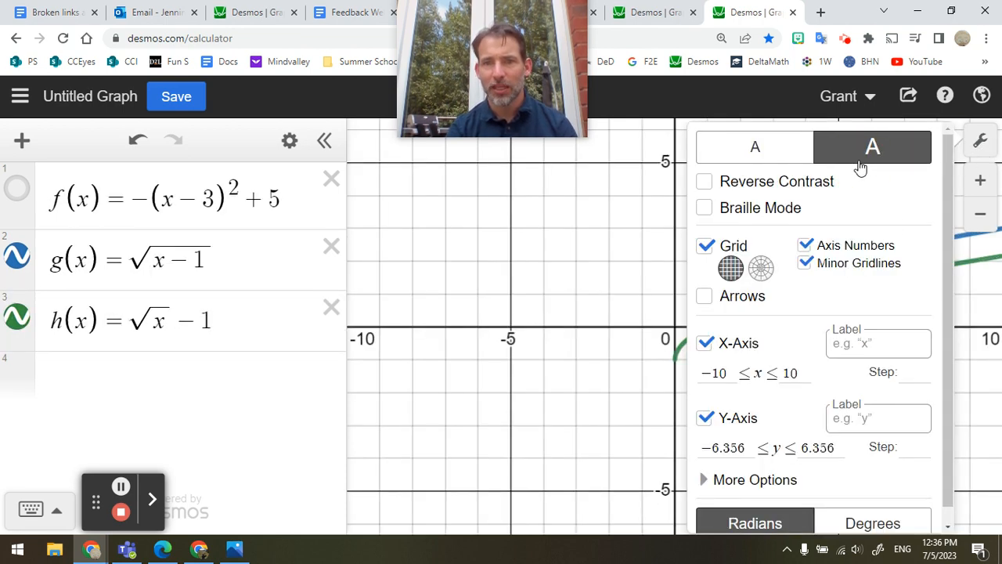
Step: Try the reverse contrast display, return to normal contrast, and hide the minor gridlines on the graph
click(705, 182)
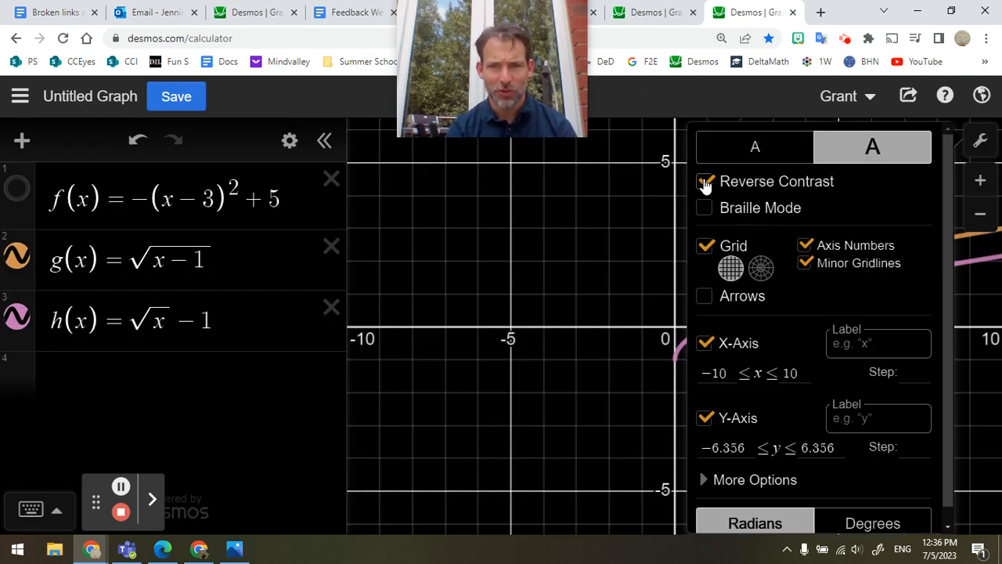
click(705, 182)
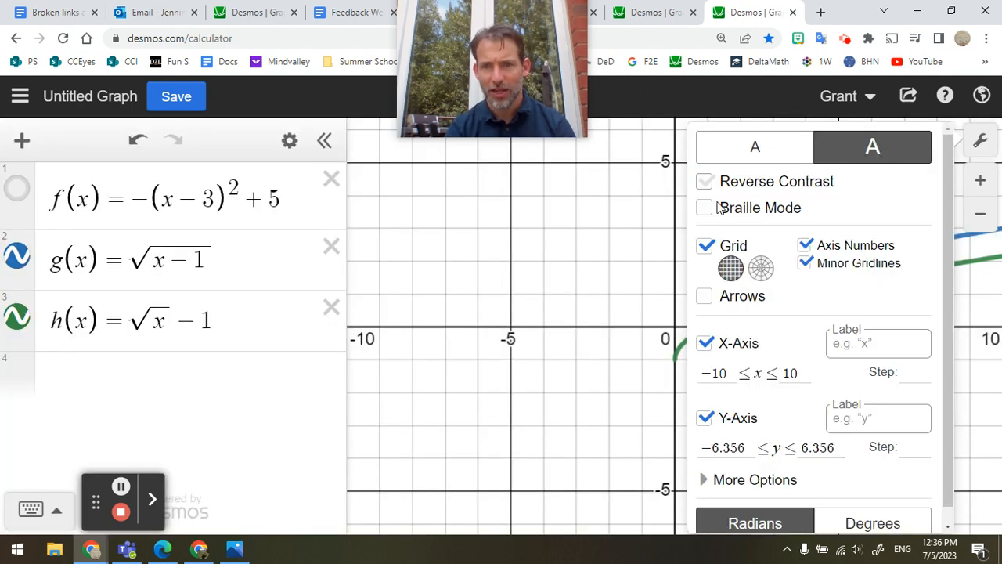
click(808, 264)
click(568, 287)
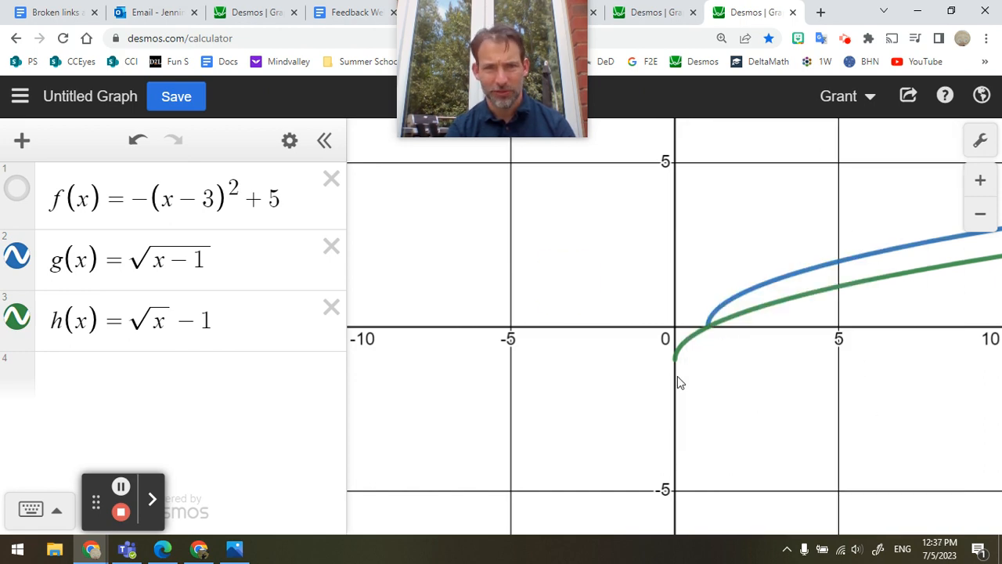
Step: Set the upper x-axis limit to 100 and shift the graph to show g(x) and h(x) across that range
click(982, 141)
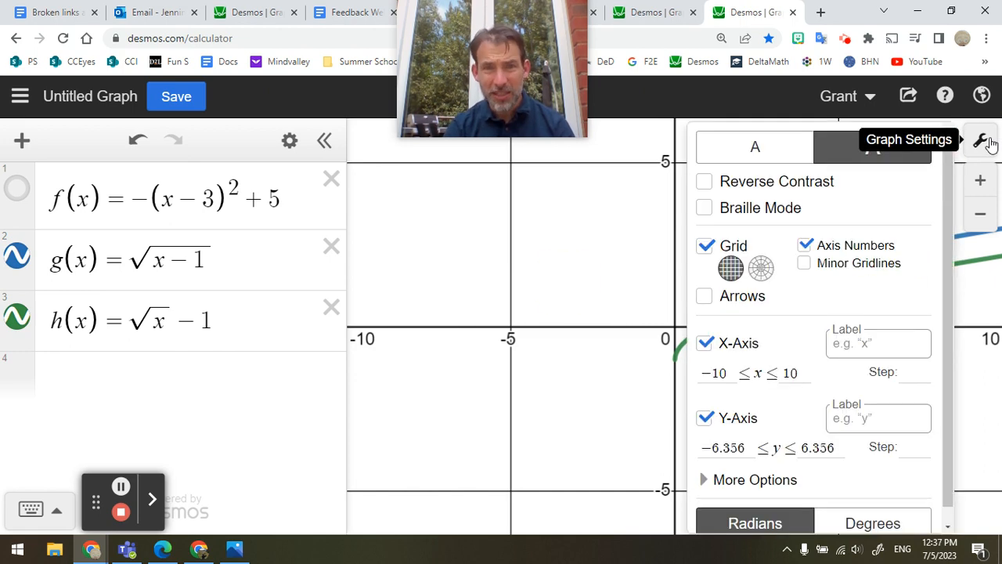
double_click(791, 373)
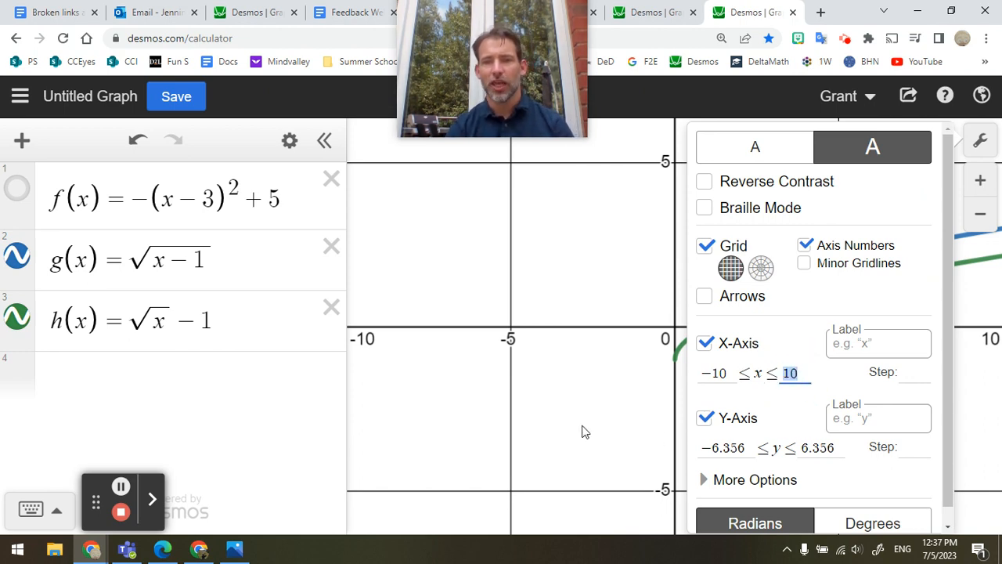
text(100)
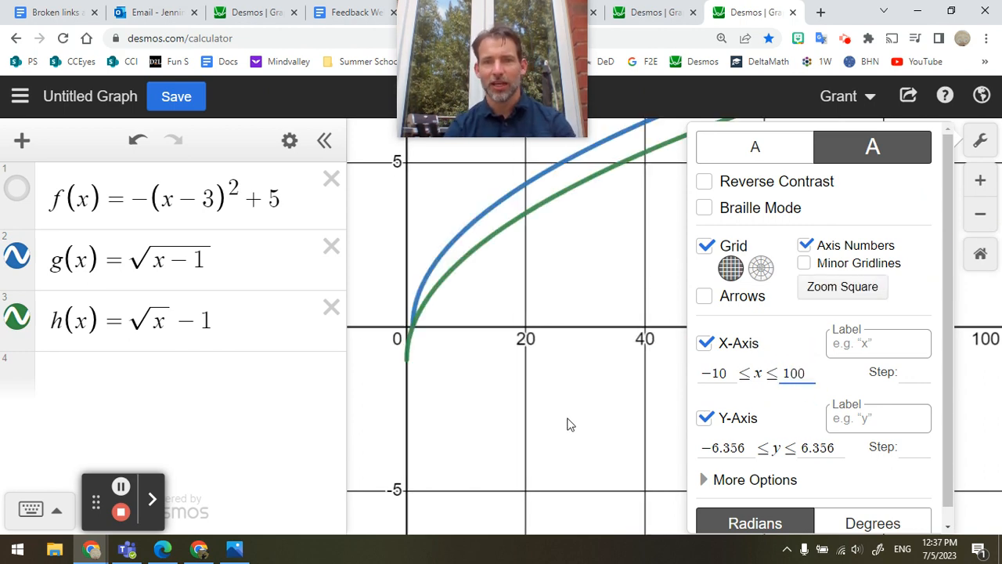
drag(555, 322, 557, 459)
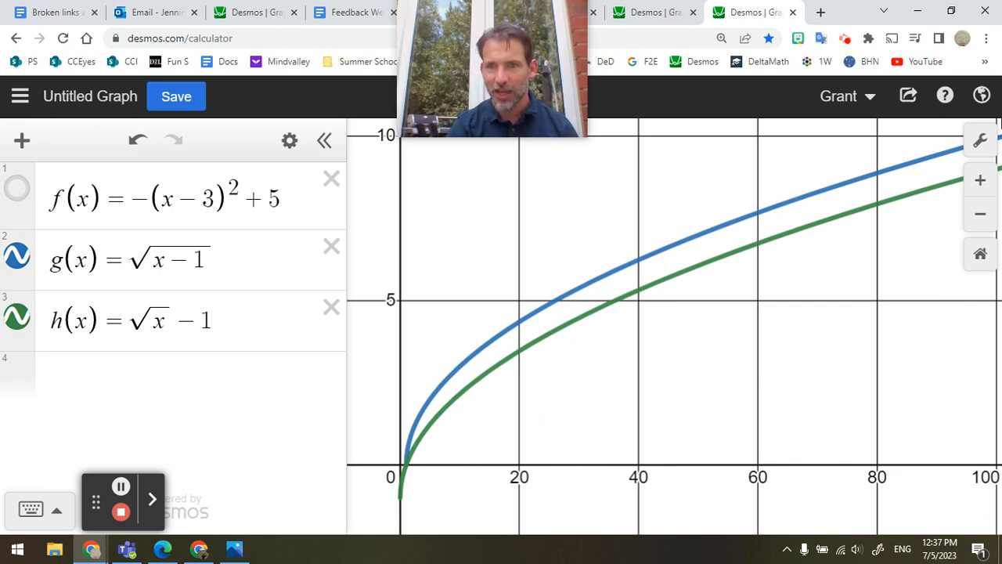
Step: Switch the calculator's angle unit to degrees in the graph settings
click(980, 140)
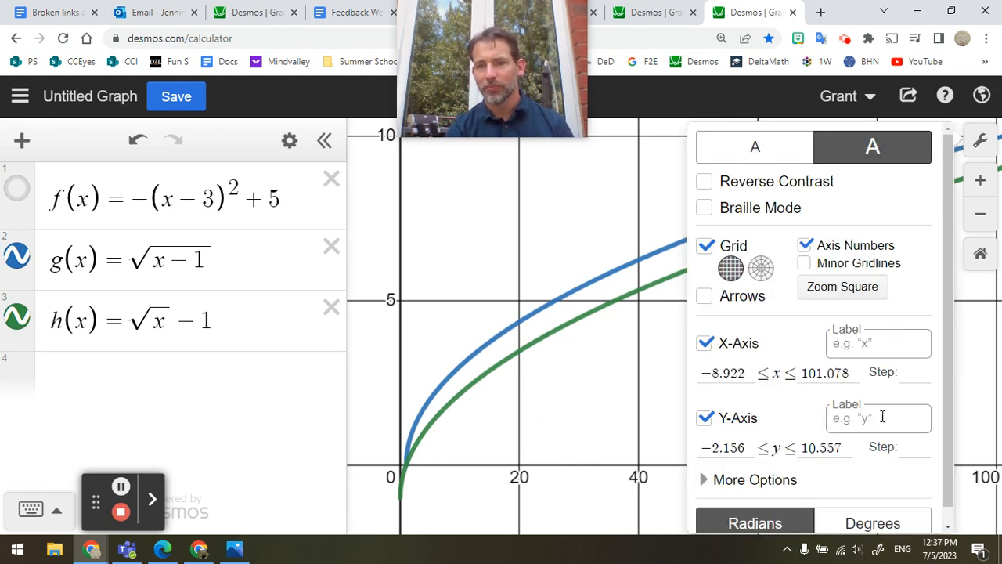
drag(816, 448, 905, 447)
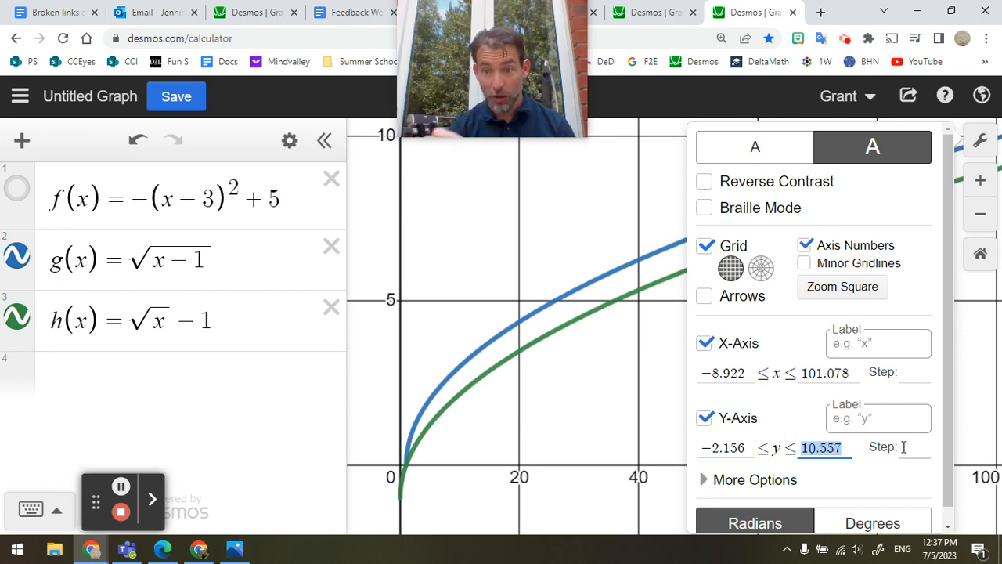
scroll(905, 447, down, 1)
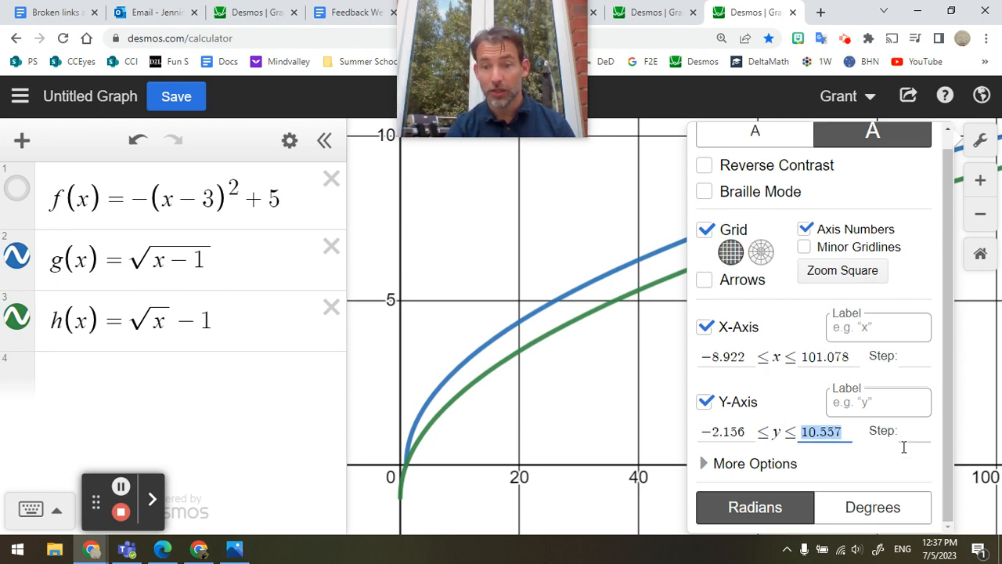
click(879, 509)
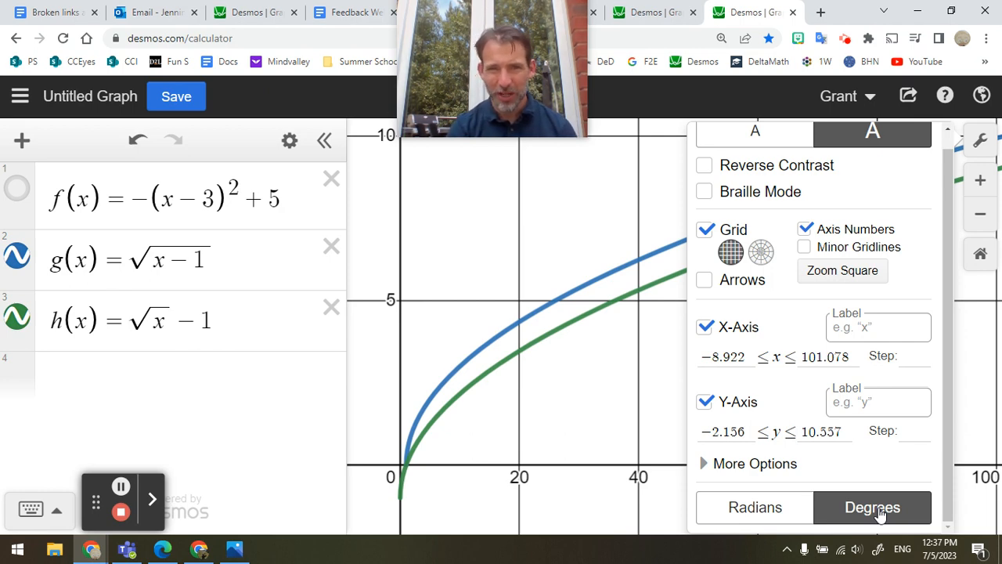
click(979, 142)
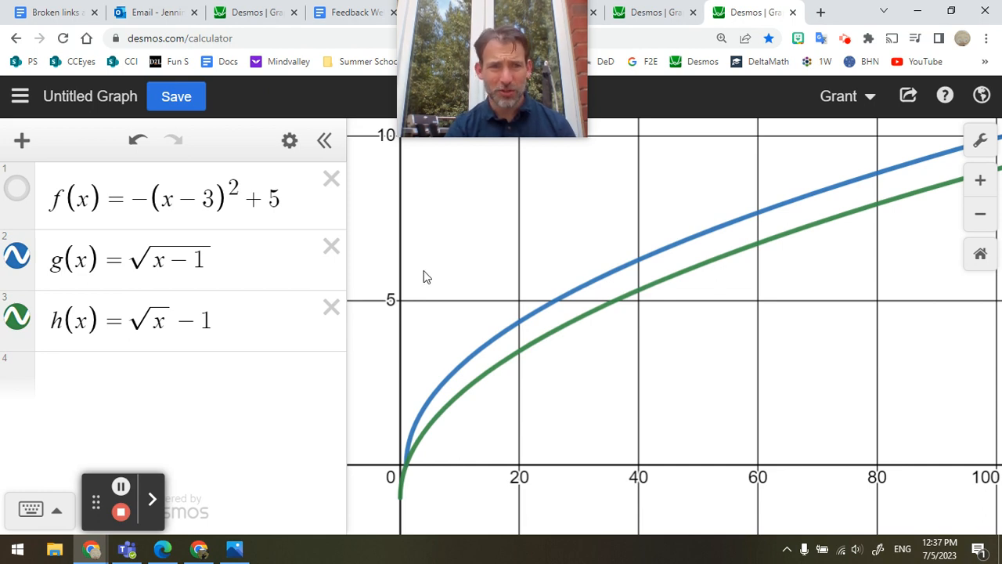
Step: Enter the expression √(x − 1) without function notation on the empty line 4
click(145, 368)
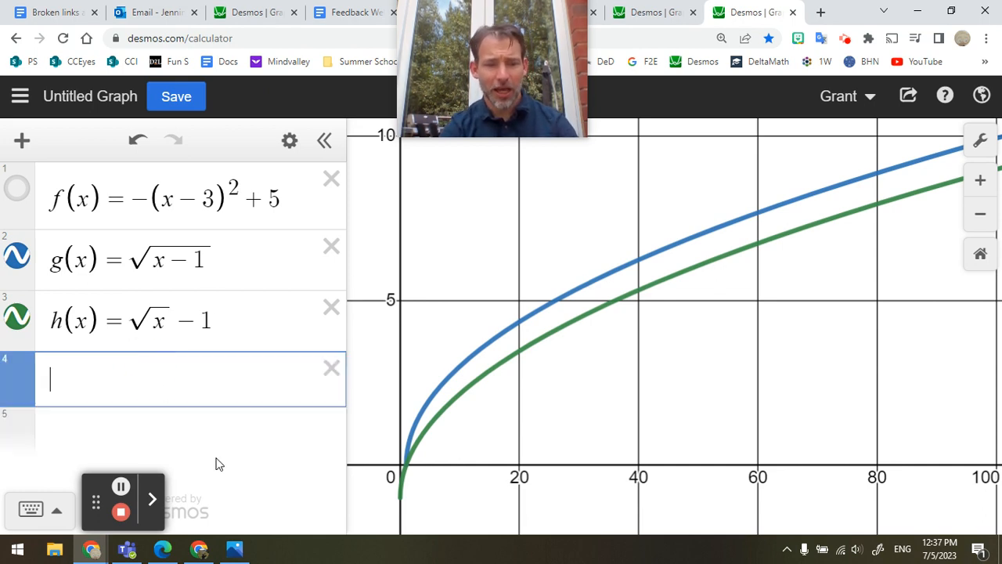
text(sqrt)
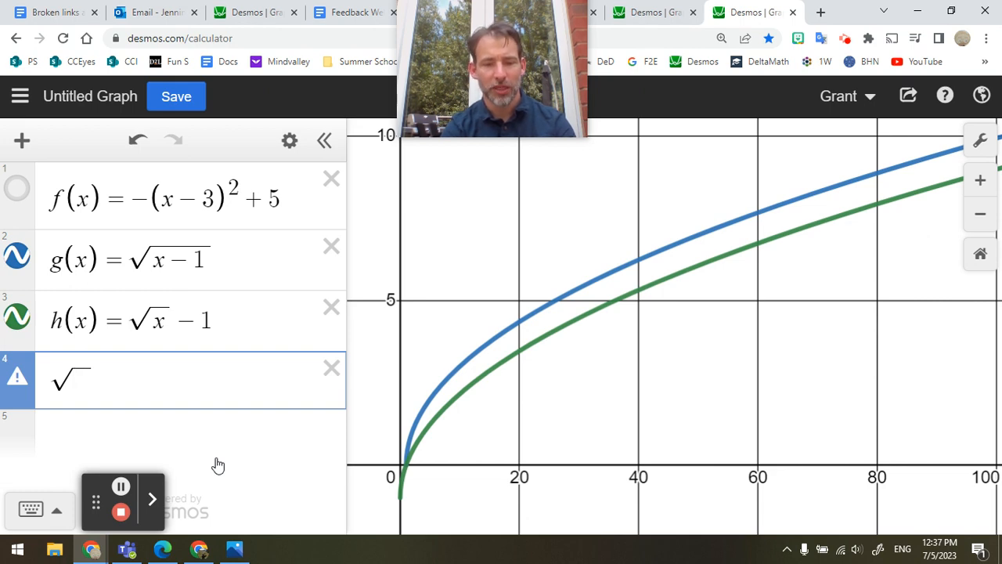
text(x-1)
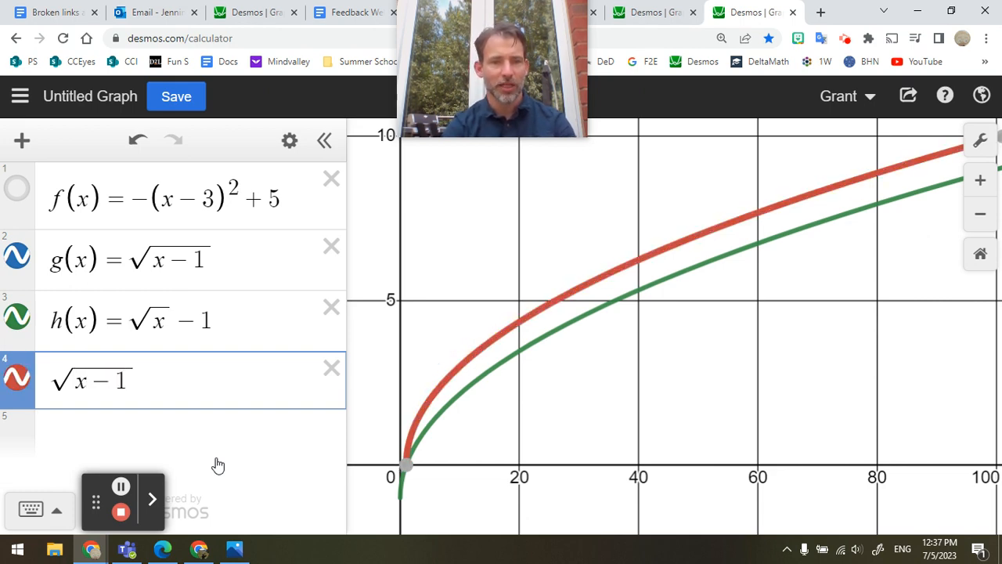
Step: Evaluate the √(x − 1) expression on line 4 by substituting 3, 5 and 0 for x in turn
key(Left)
key(Left)
key(Left)
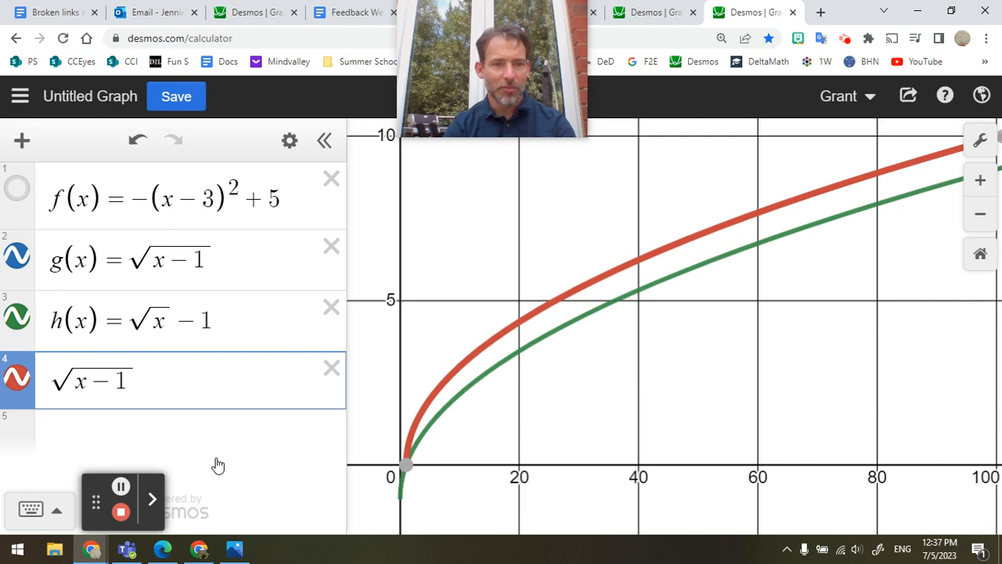
key(shift+Right)
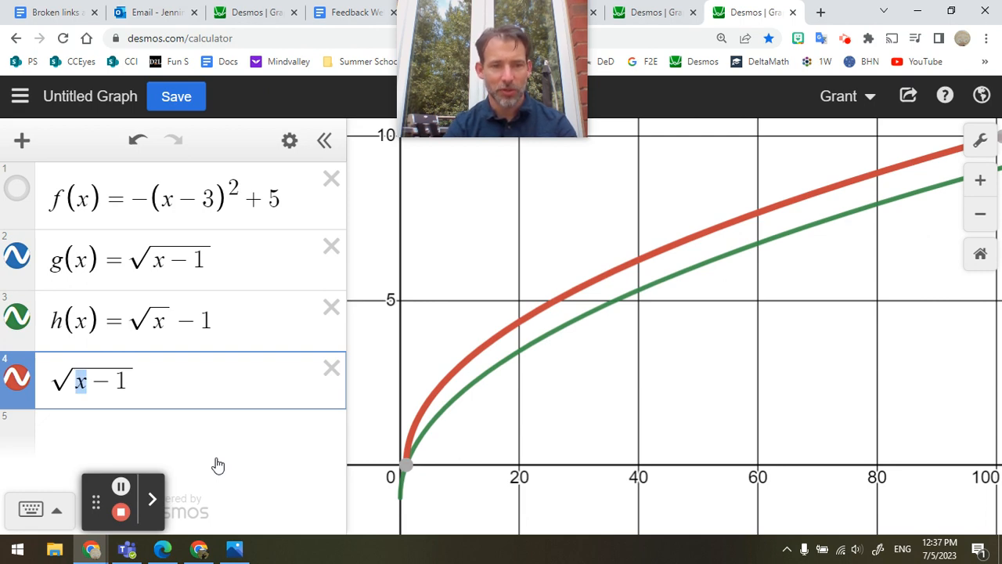
text(3)
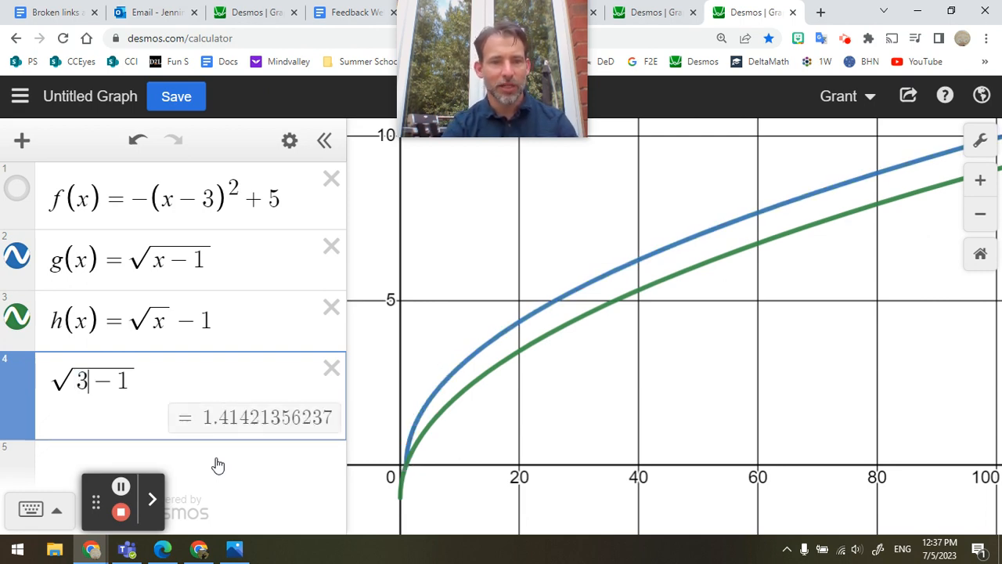
key(BackSpace)
text(5)
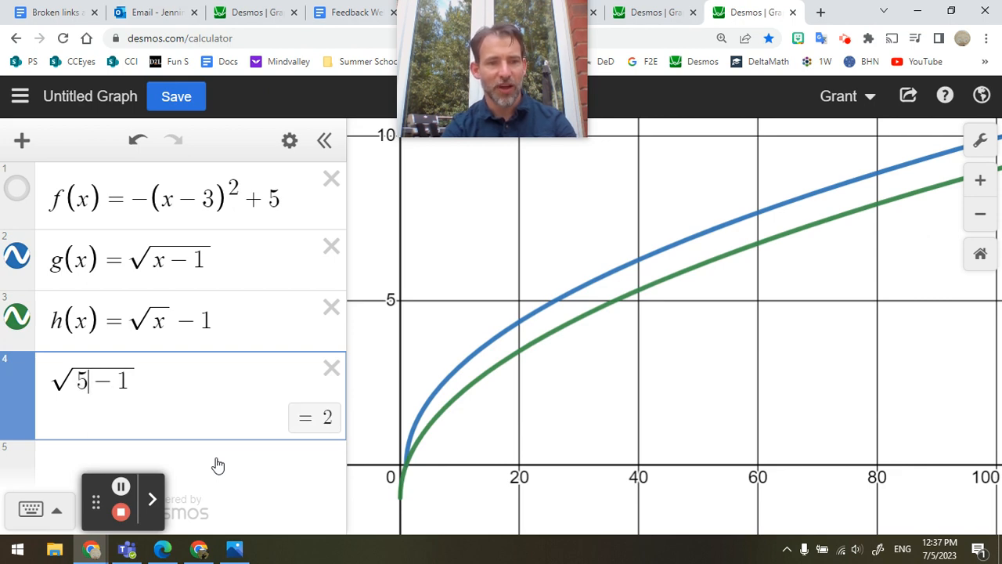
key(BackSpace)
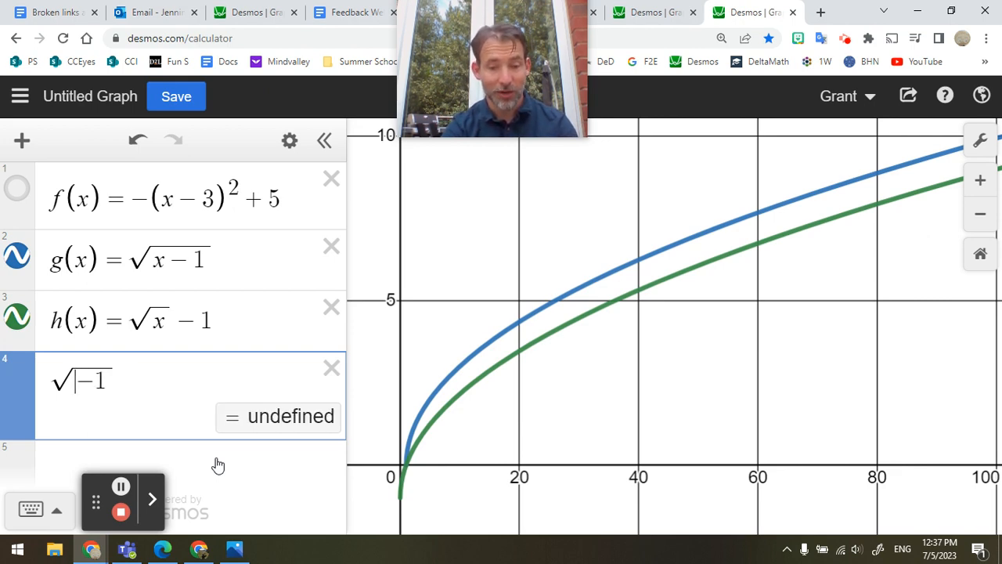
text(0)
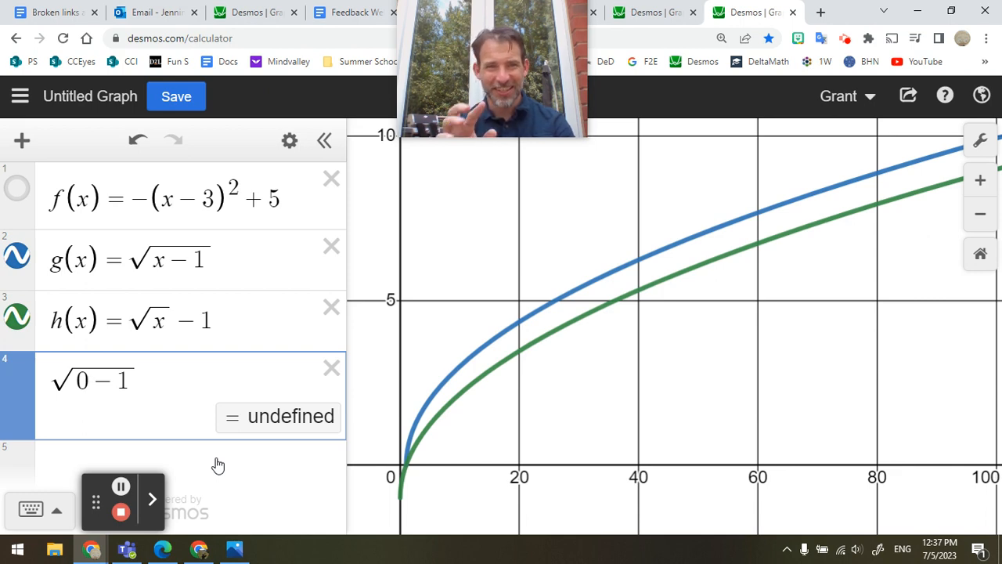
Step: Evaluate h at zero by entering √0 − 1 on line 5, with the −1 outside the root
click(269, 475)
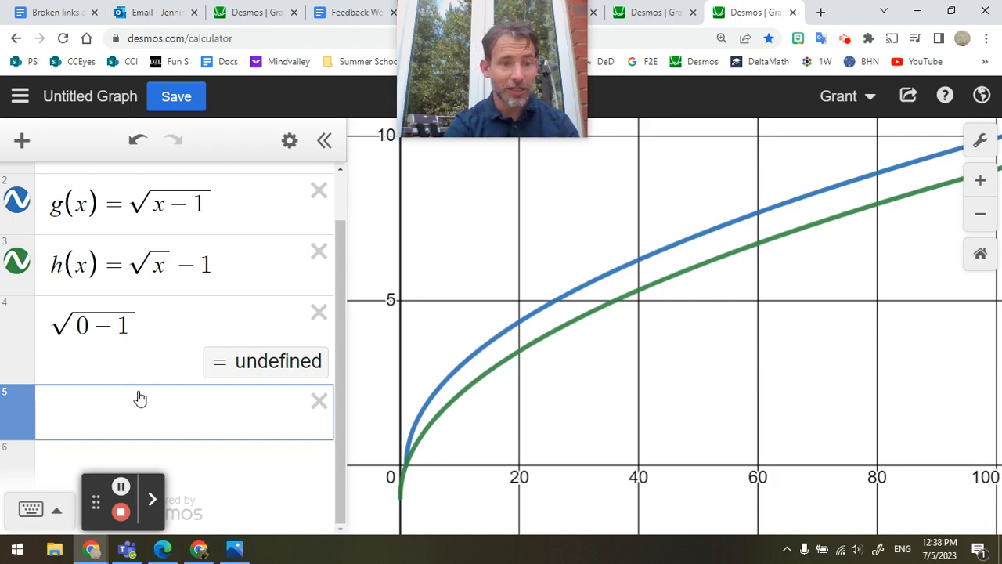
key(super+shift+s)
drag(43, 295, 152, 363)
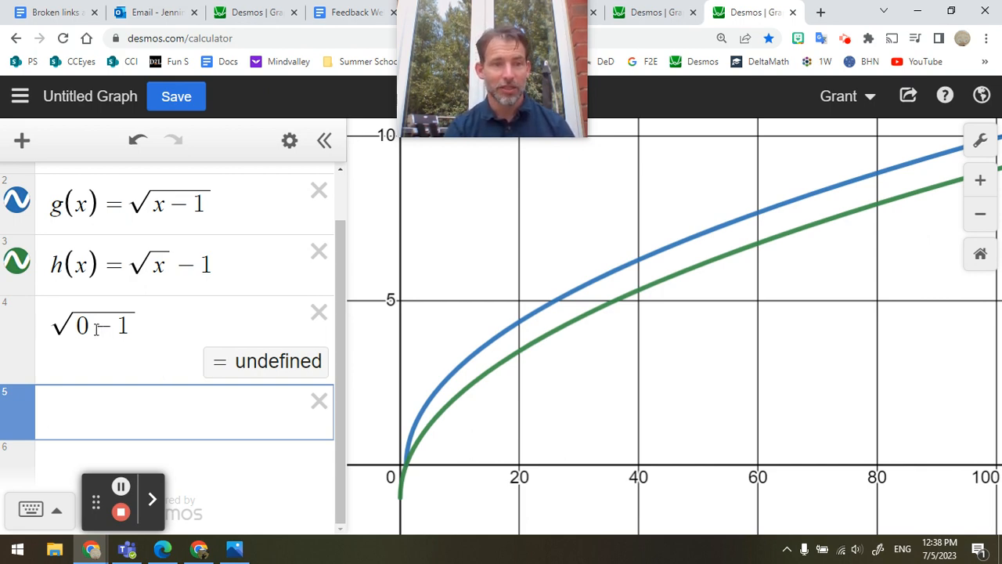
click(123, 410)
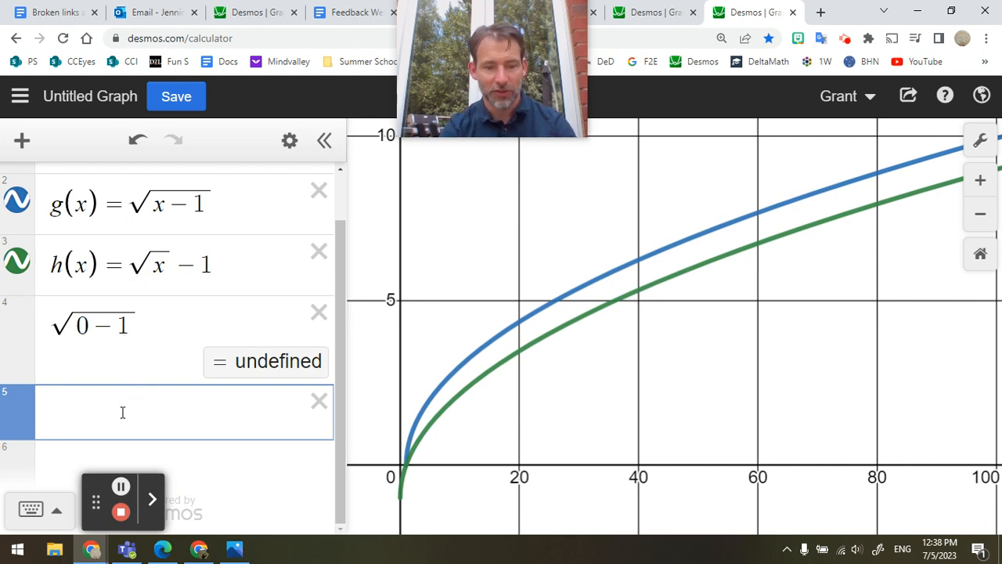
text(sqrt)
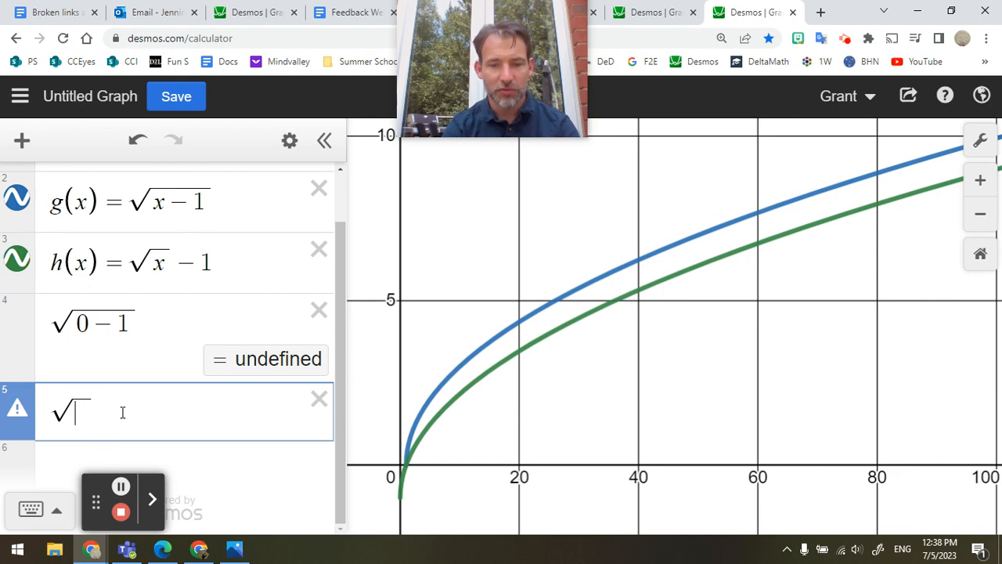
text(0)
key(Right)
text(-1)
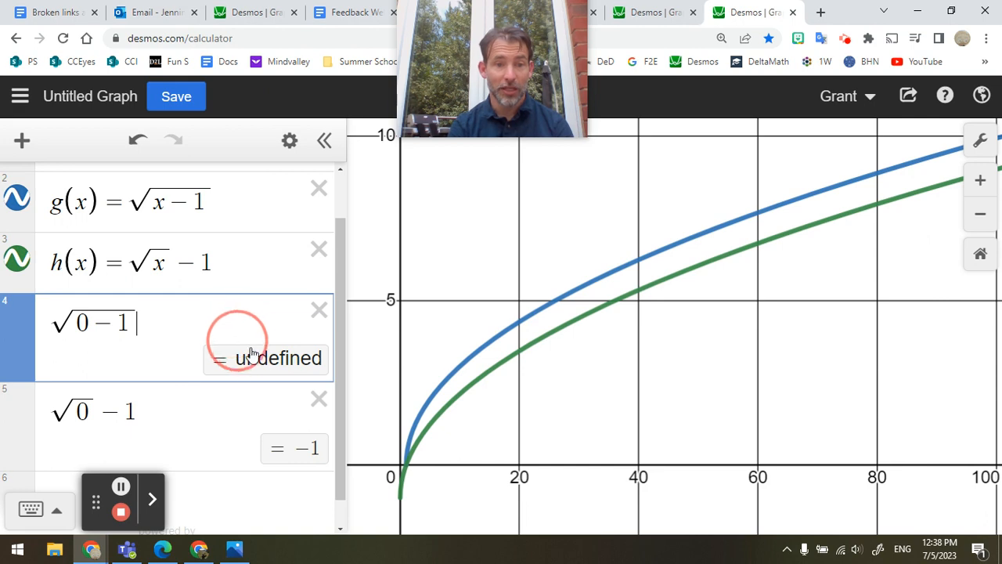
click(290, 427)
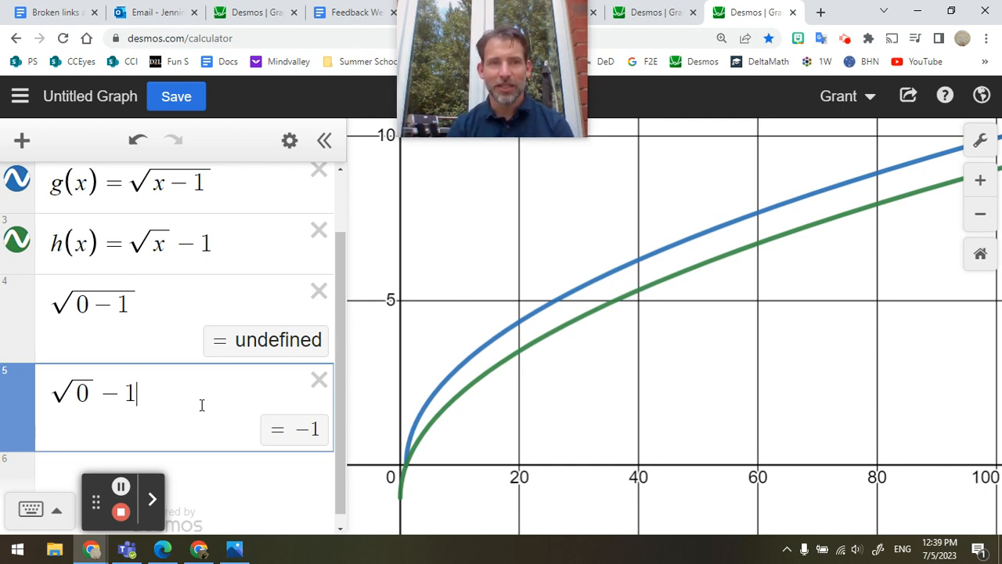
Step: Graph the reciprocal function j(x) = 1/x on line 6 and restore the default graph view
click(226, 479)
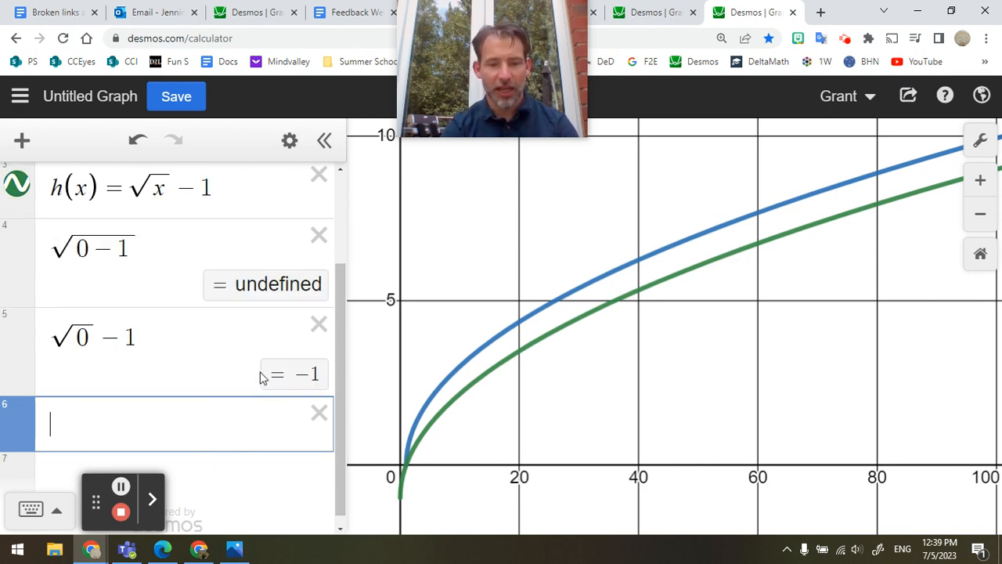
text(j)
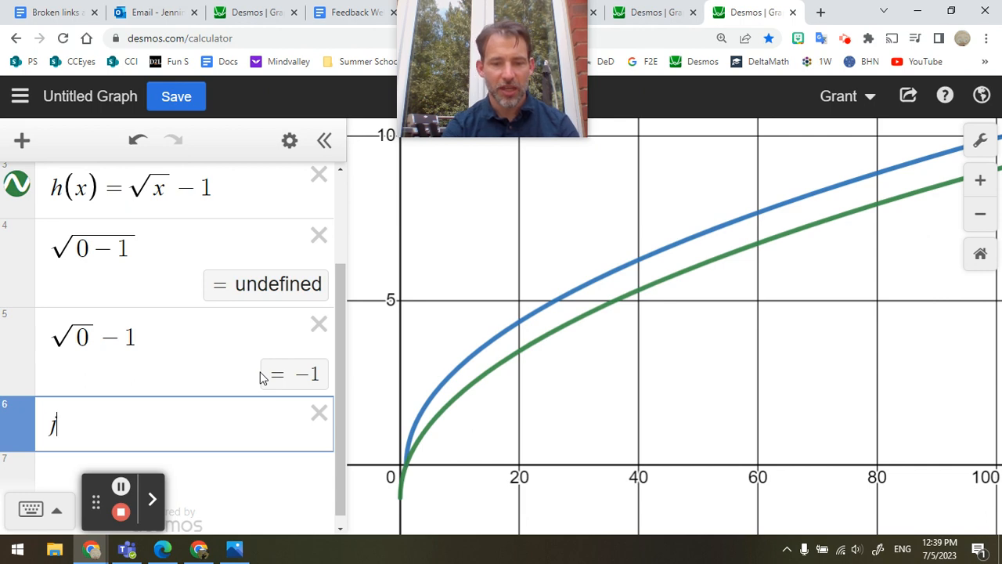
text((x)=1/x)
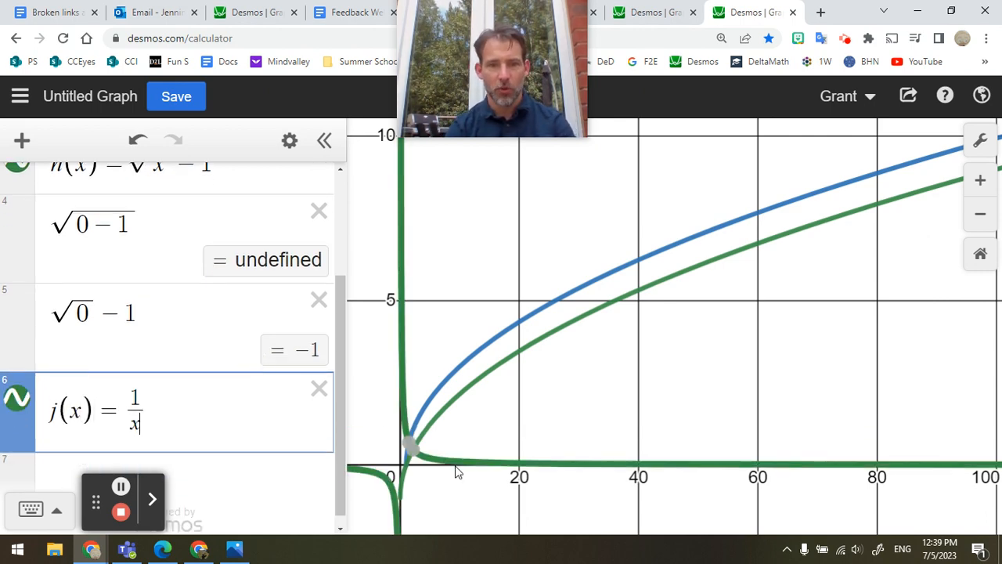
click(978, 254)
click(643, 296)
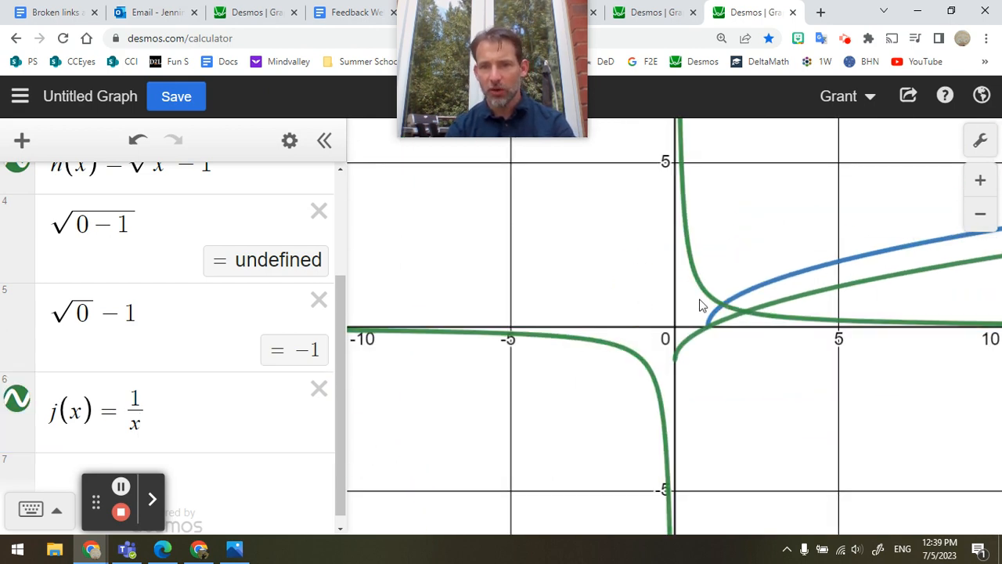
Step: Change the colour of the j(x) graph to purple
click(290, 140)
click(19, 402)
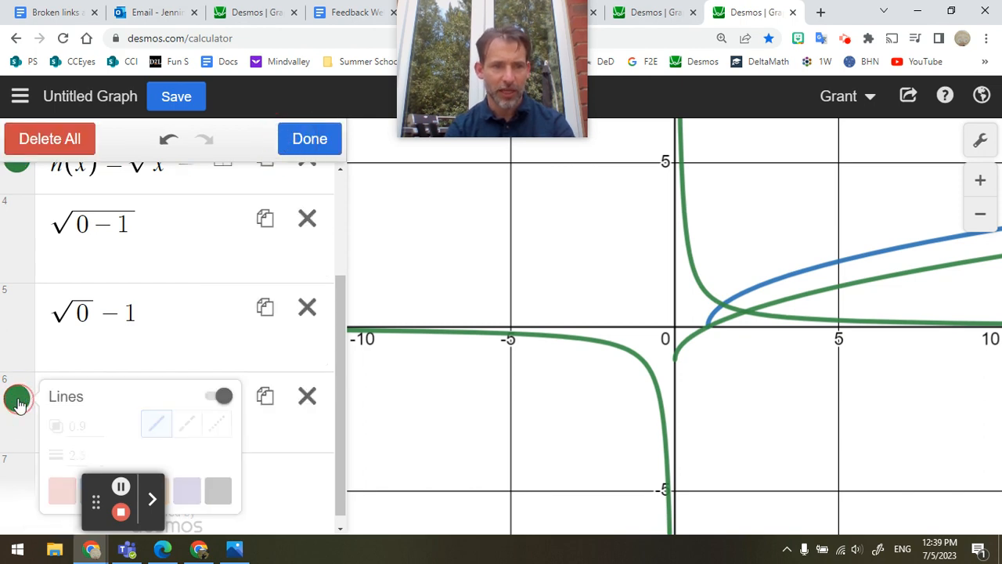
click(188, 490)
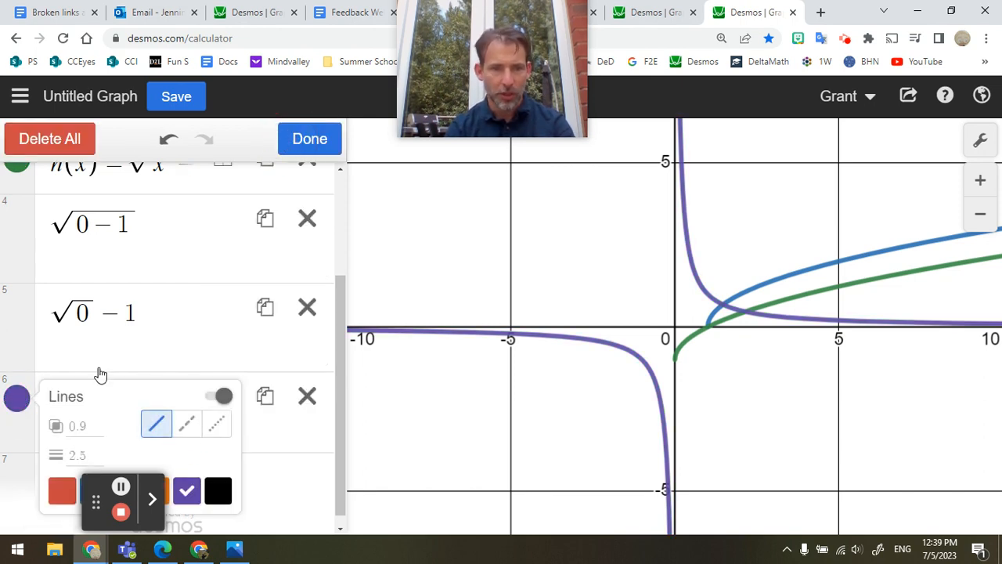
click(17, 400)
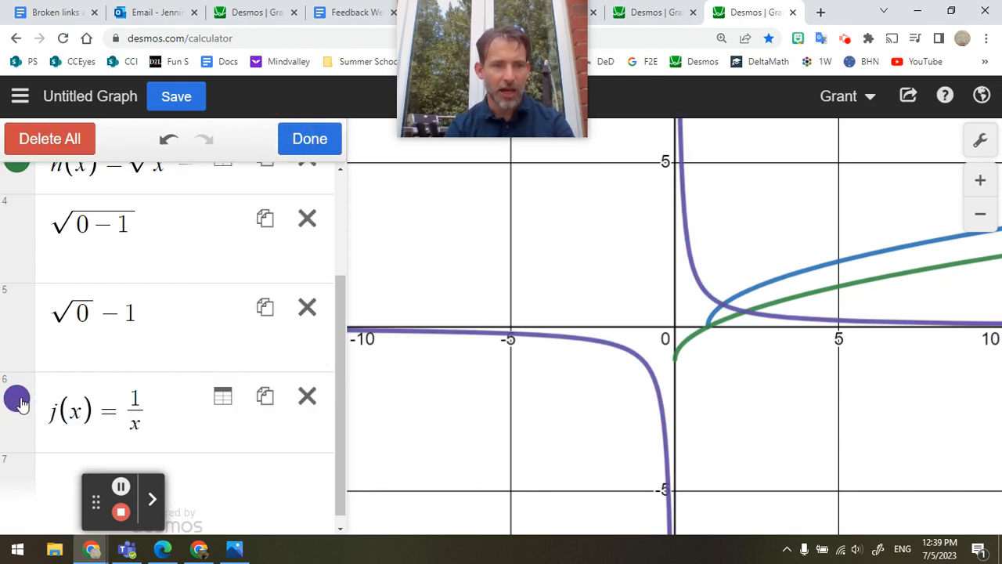
Step: Translate the reciprocal function by changing its equation to j(x) = 1/(x − 5) + 3
click(135, 422)
click(135, 422)
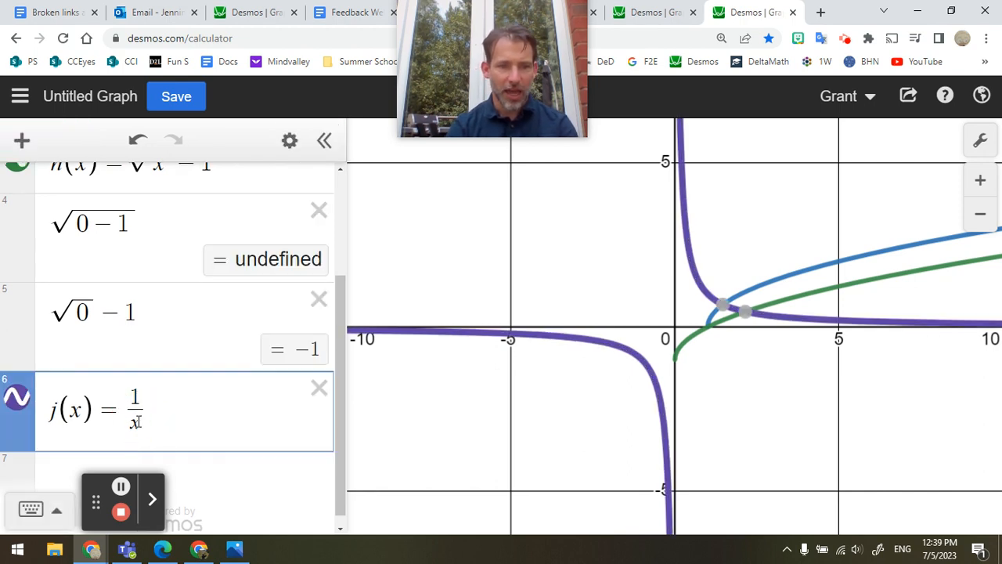
text(-5)
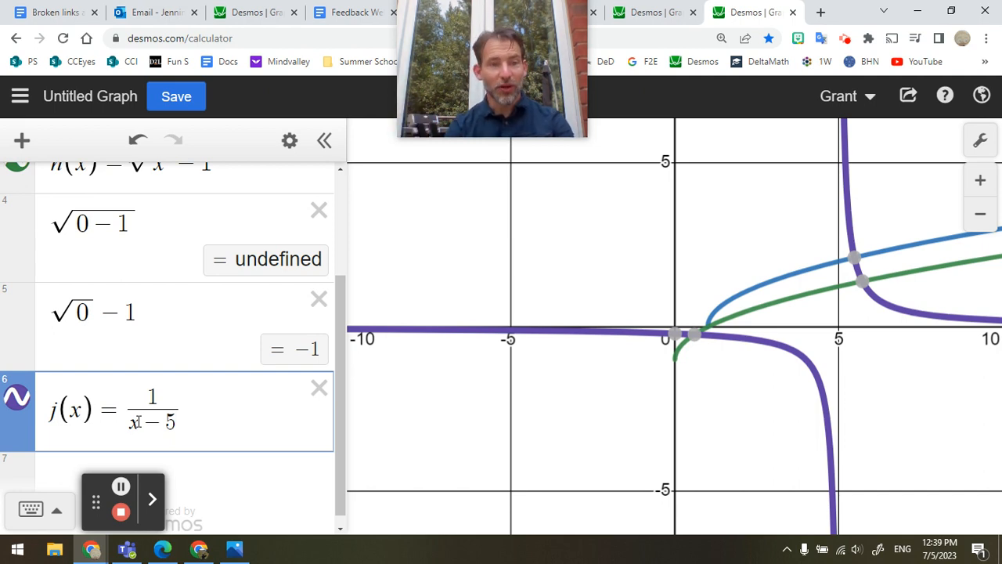
key(Right)
text(+3)
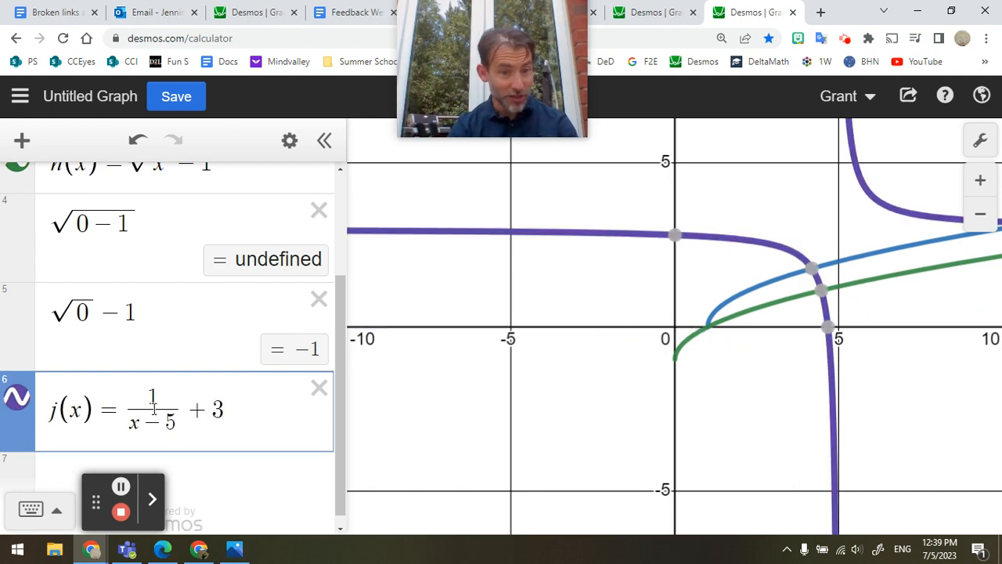
Step: Stretch and reflect the j(x) graph by changing the numerator to 7 and making it −7
double_click(153, 398)
text(7)
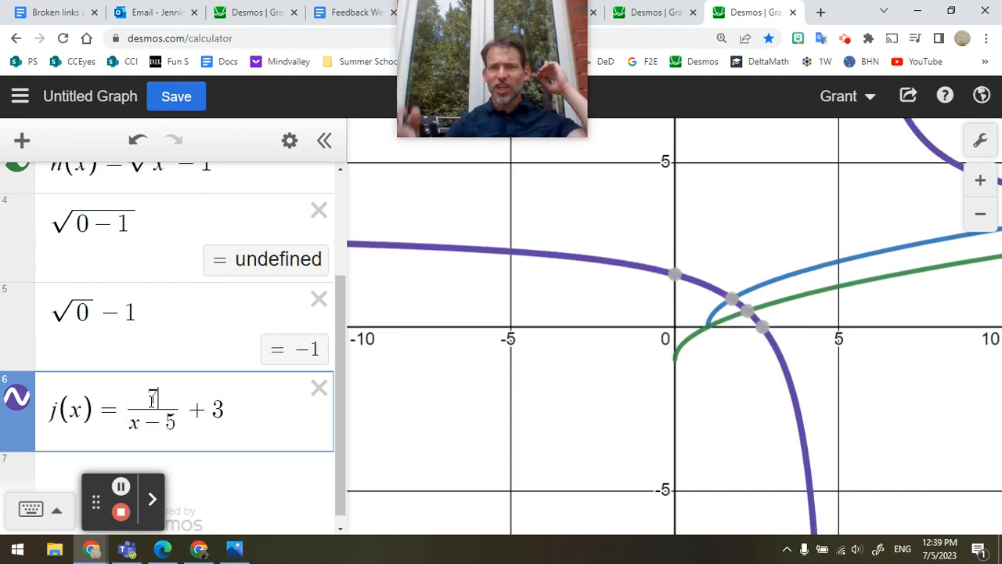
key(Left)
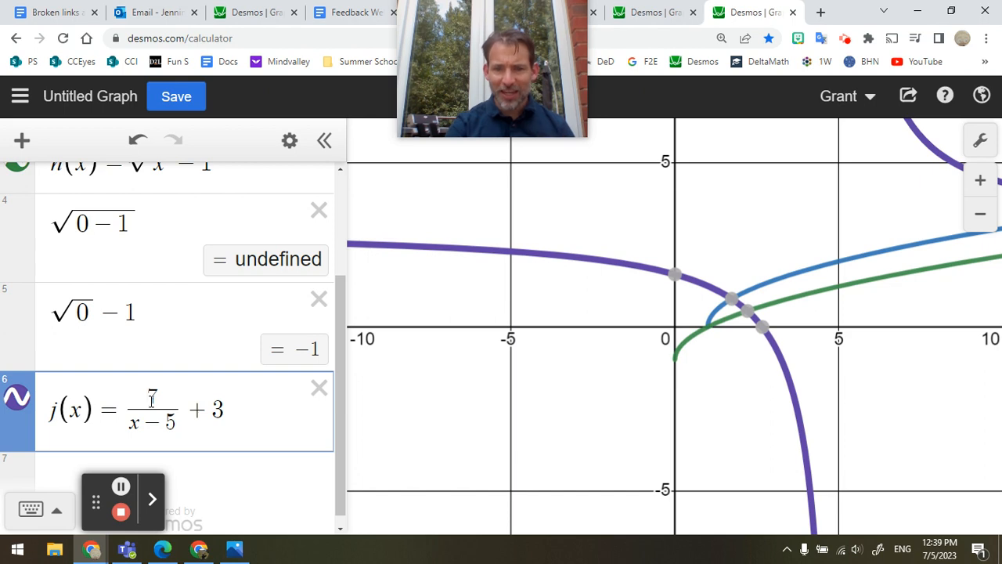
text(-)
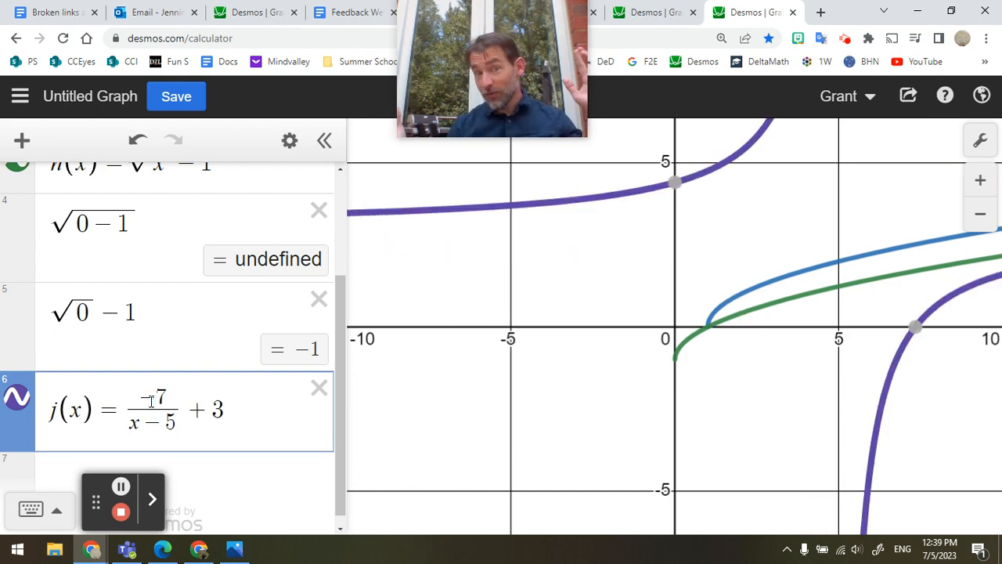